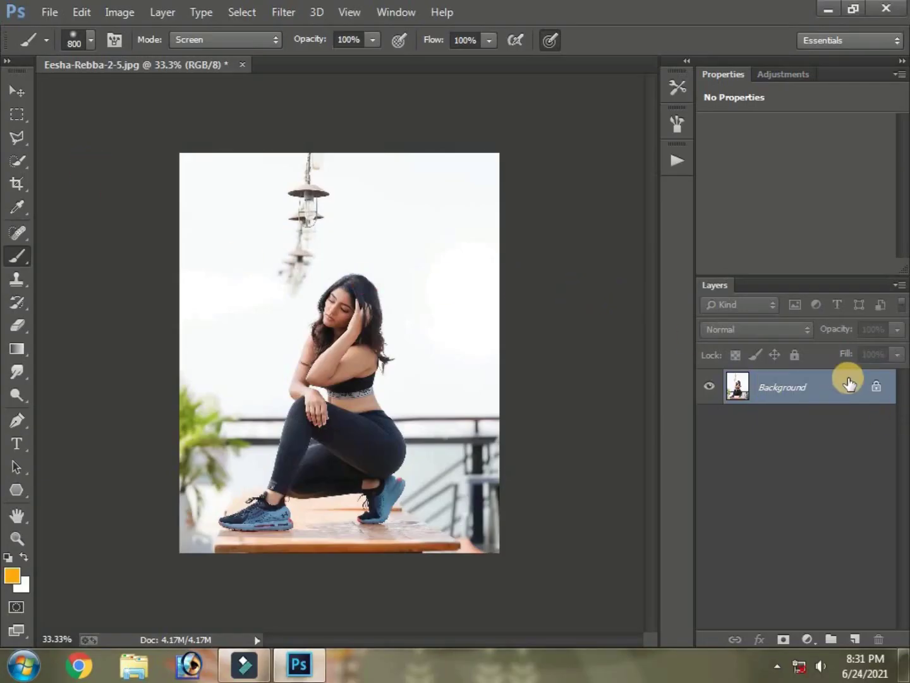
Drag the Background layer onto New Layer to create a Background copy above it
left_click_drag(849, 386, 855, 639)
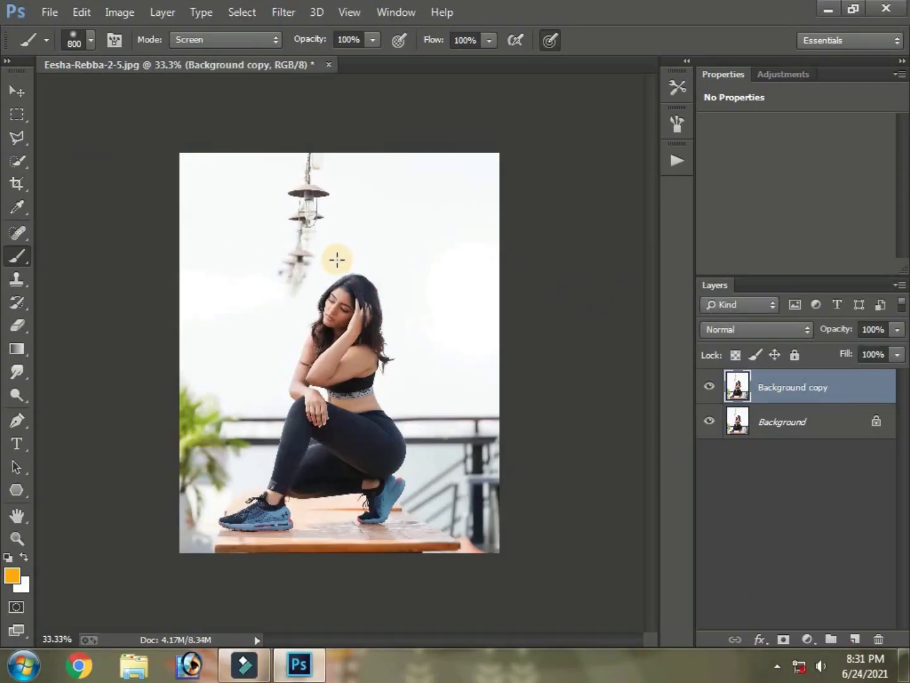
Open Smart Sharpen on the Background copy and raise the radius to 2.7 px (amount 262%, noise reduction 22%)
left_click(283, 12)
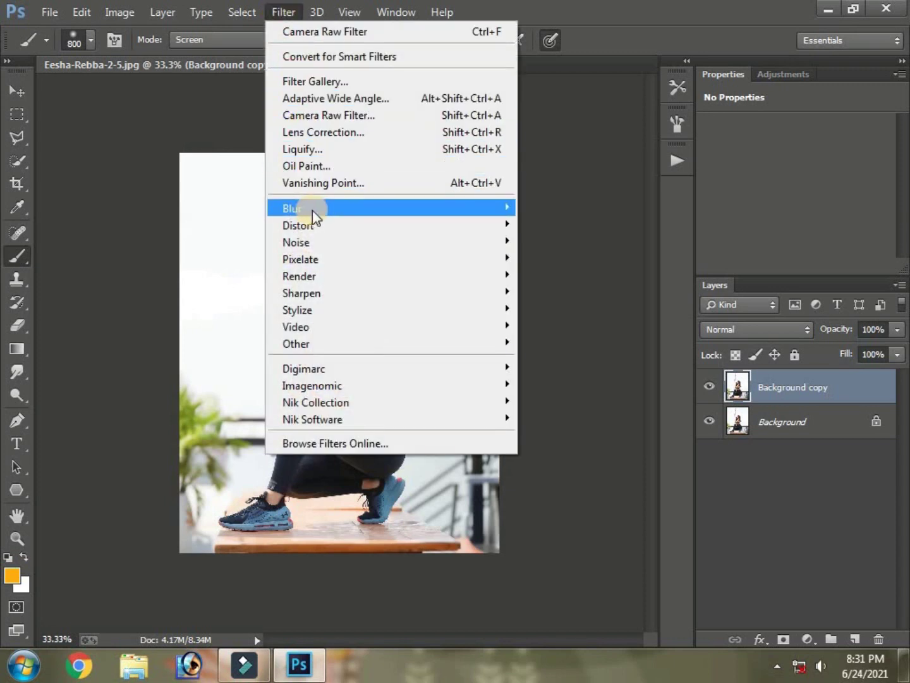
mouse_move(301, 292)
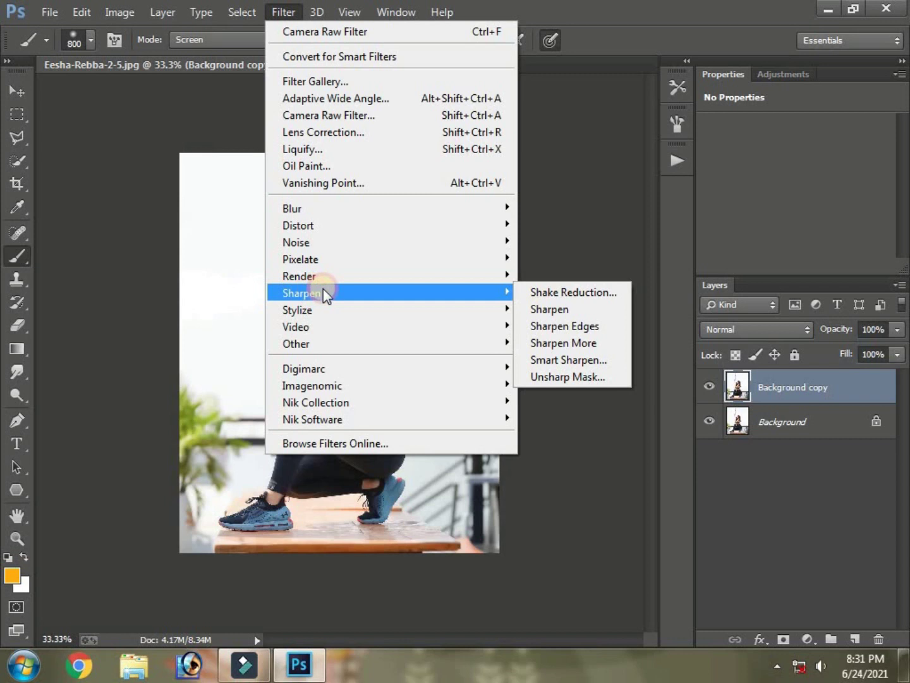
left_click(585, 361)
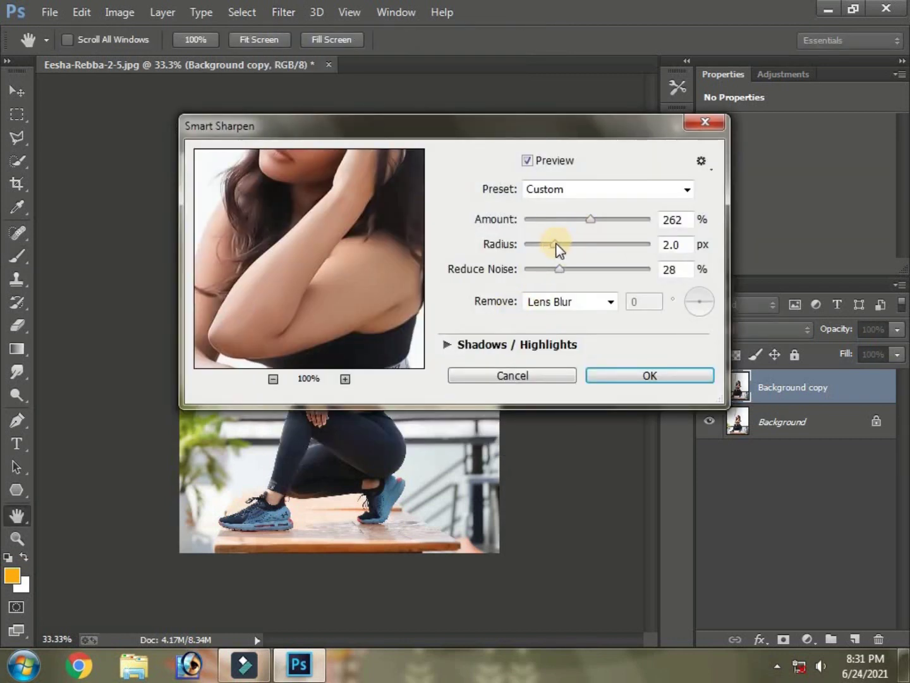
left_click_drag(555, 245, 566, 268)
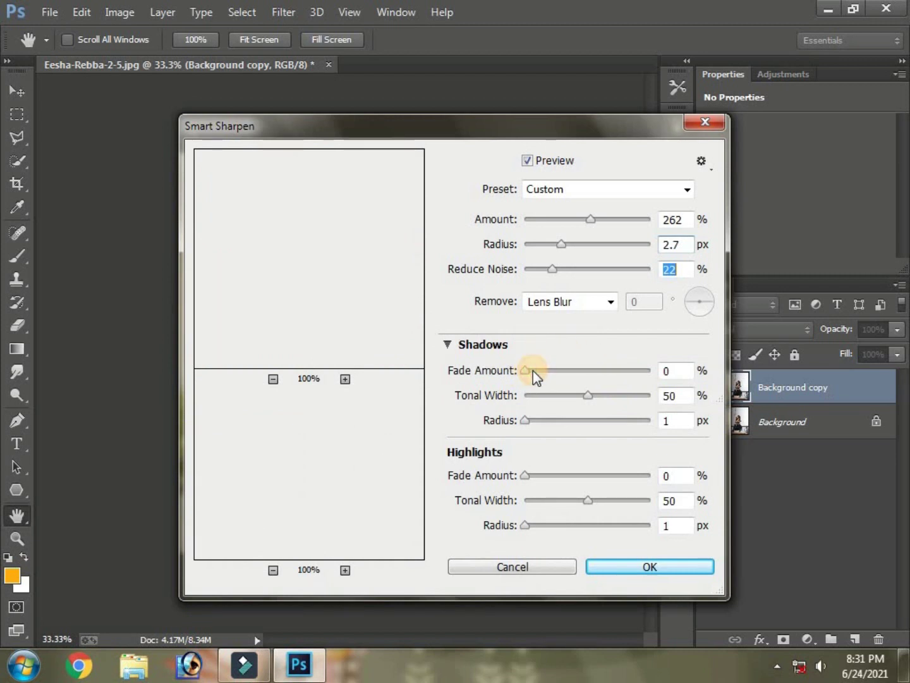
Raise the shadow fade, and set highlights to 38% fade with a 21 px radius
left_click_drag(543, 368, 543, 366)
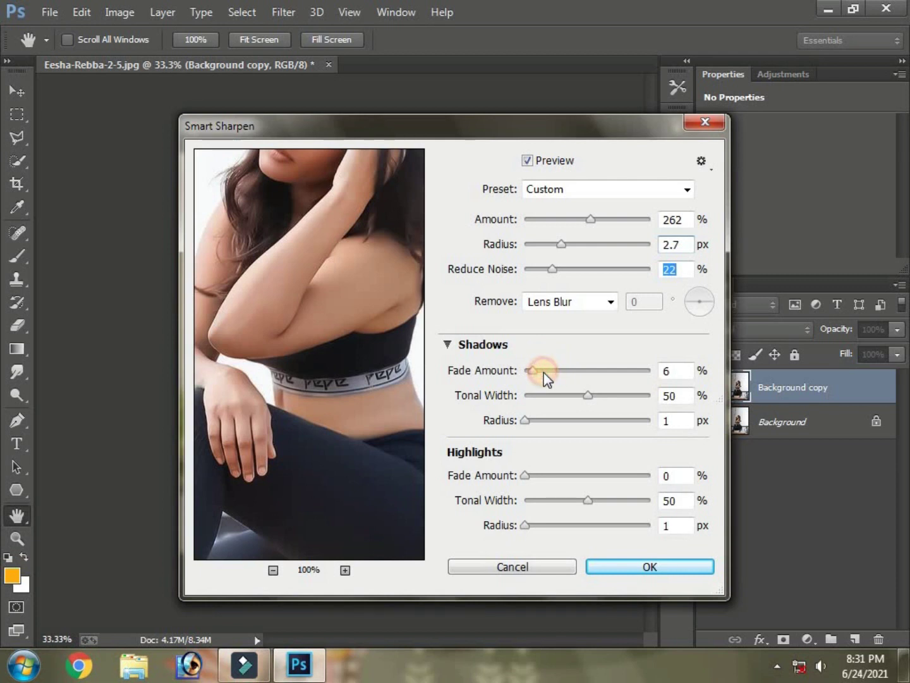
left_click(543, 373)
left_click_drag(535, 476, 540, 475)
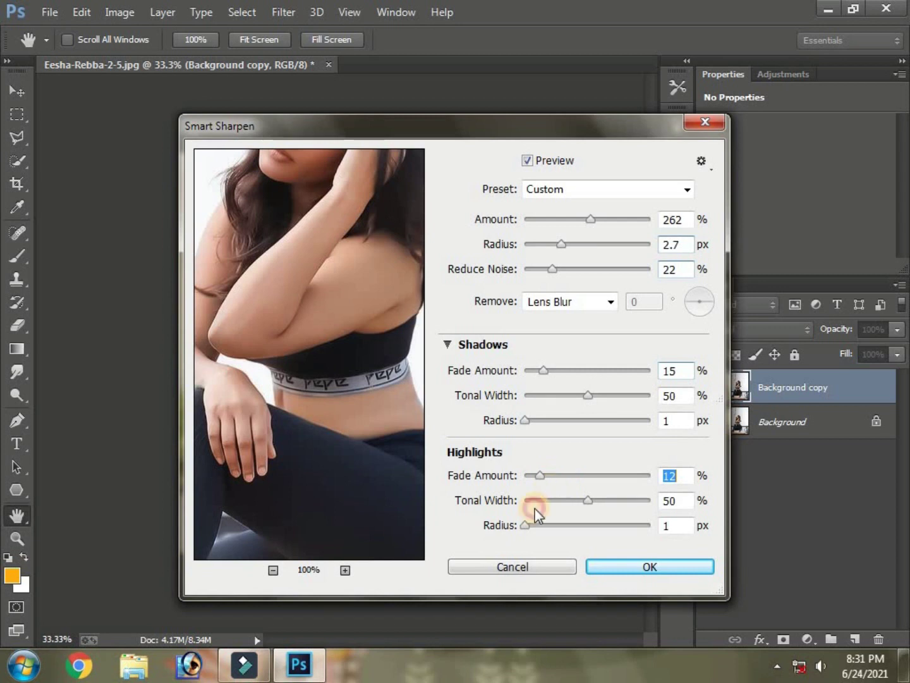
left_click_drag(526, 525, 549, 527)
key("shift+Up")
Set the shadows to 22% fade with a 14 px radius
left_click_drag(535, 426, 541, 424)
key("shift+Tab")
key("shift+Tab")
key("shift+Tab")
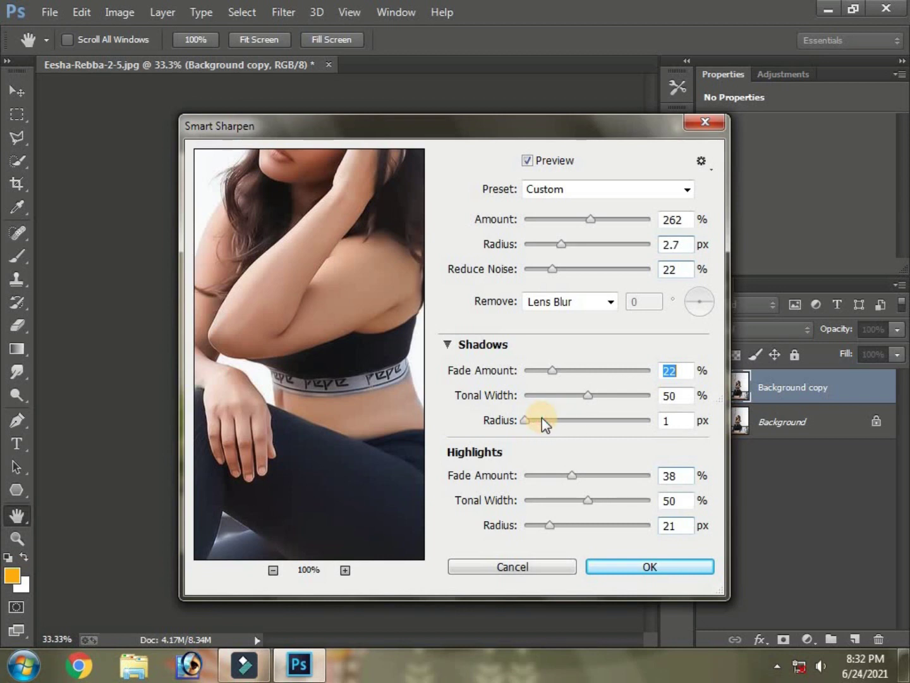
left_click(542, 421)
left_click(648, 567)
left_click(648, 565)
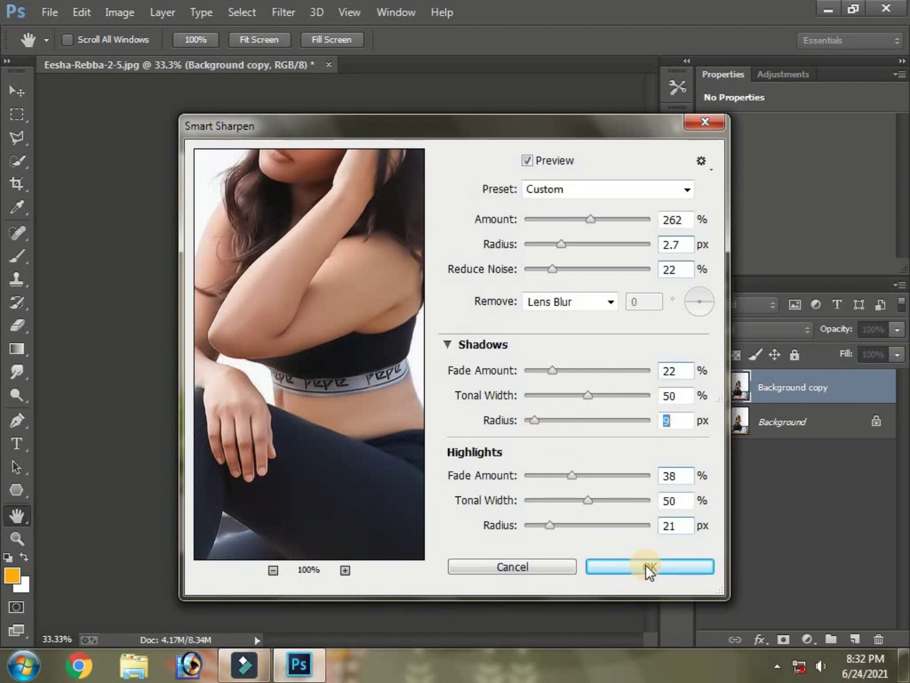
key("Up")
key("Up")
key("Up")
key("Up")
Apply Smart Sharpen and compare the sharpened copy against the original by toggling its visibility
left_click(535, 560)
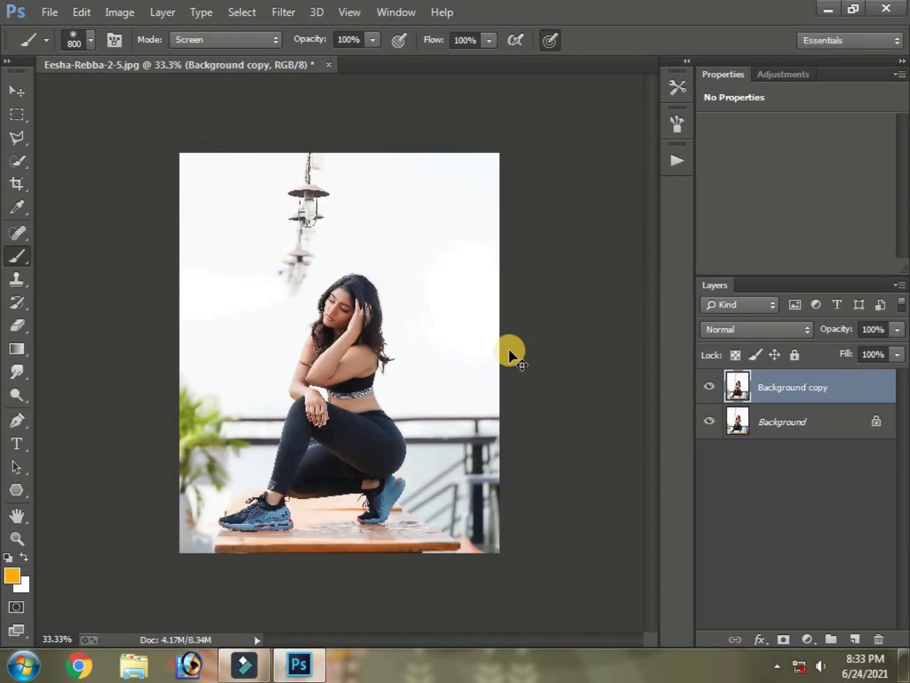
key("ctrl+plus")
key("ctrl+plus")
key("ctrl+plus")
key("ctrl+minus")
key("ctrl+minus")
left_click(709, 386)
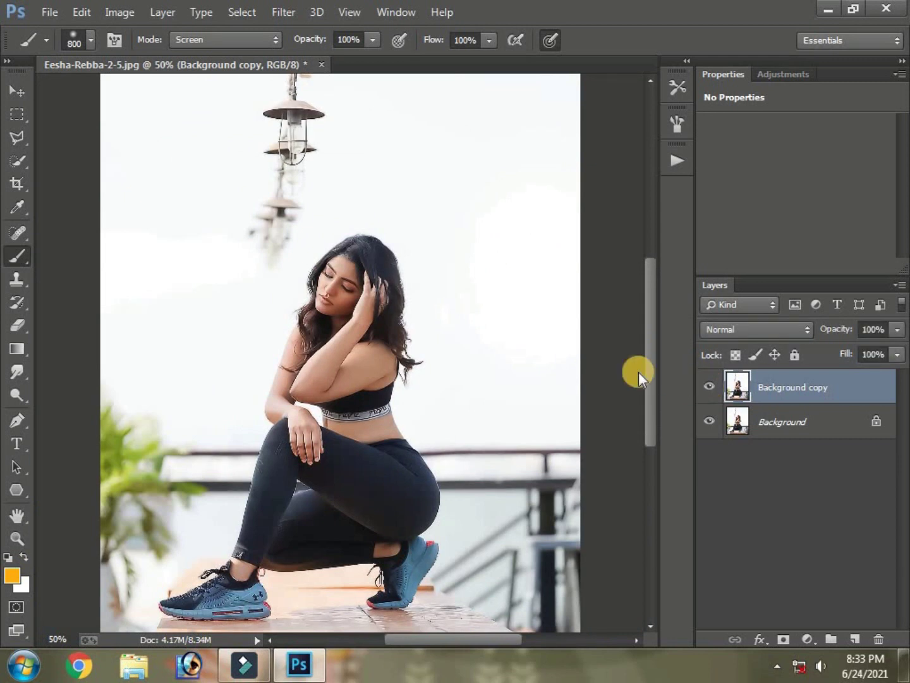
key("ctrl+minus")
key("ctrl+minus")
key("ctrl+plus")
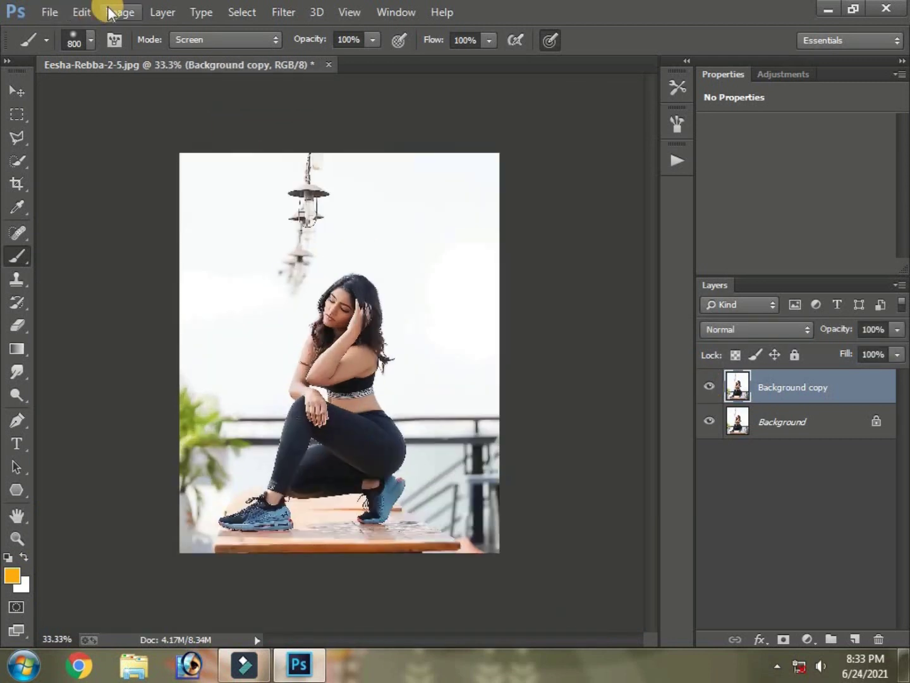
Start a Black & White adjustment from the Blue Filter preset
left_click(113, 13)
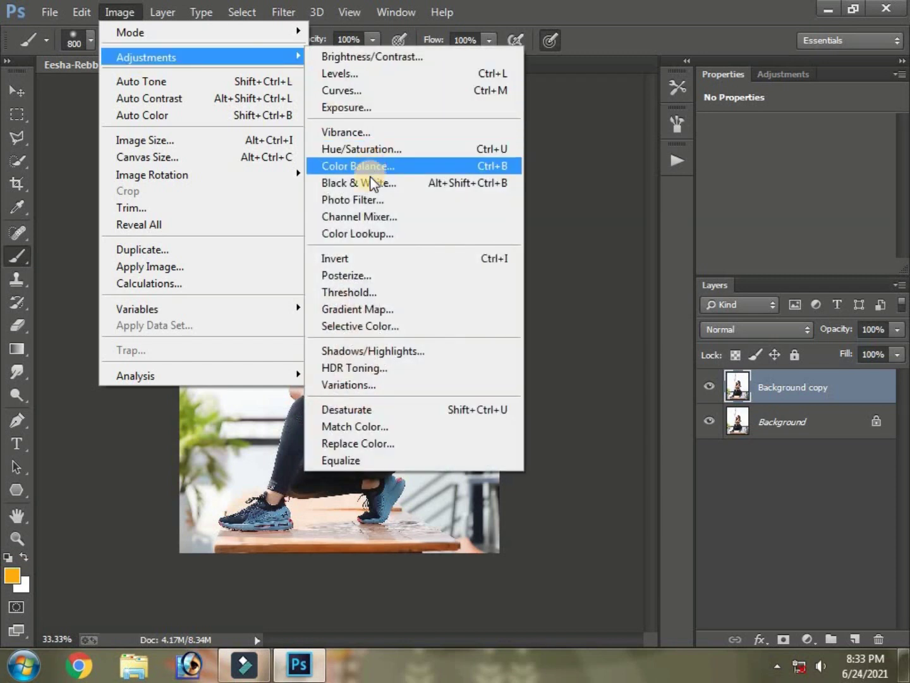
left_click(378, 183)
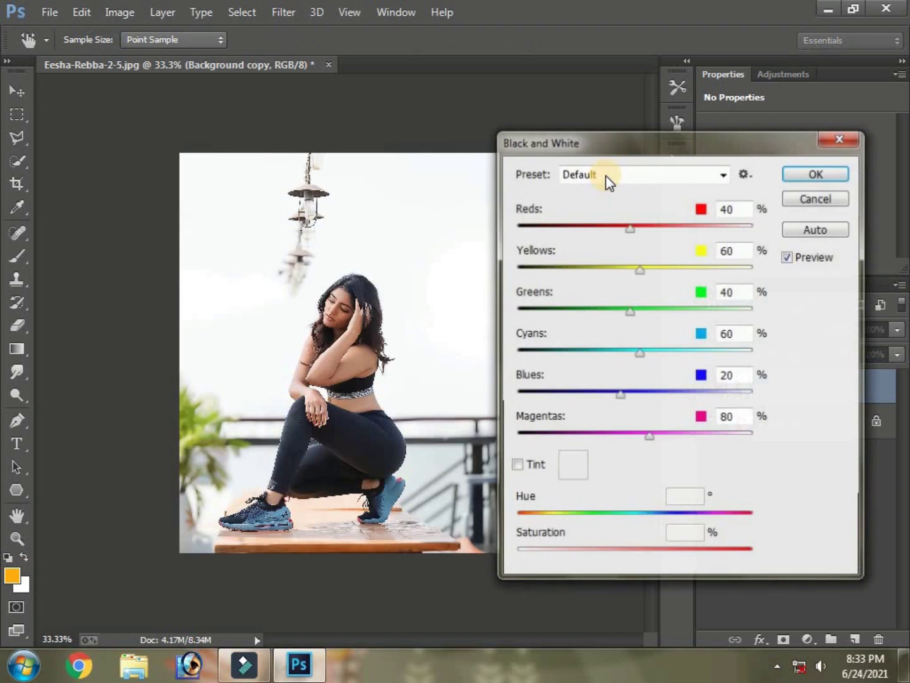
left_click(635, 176)
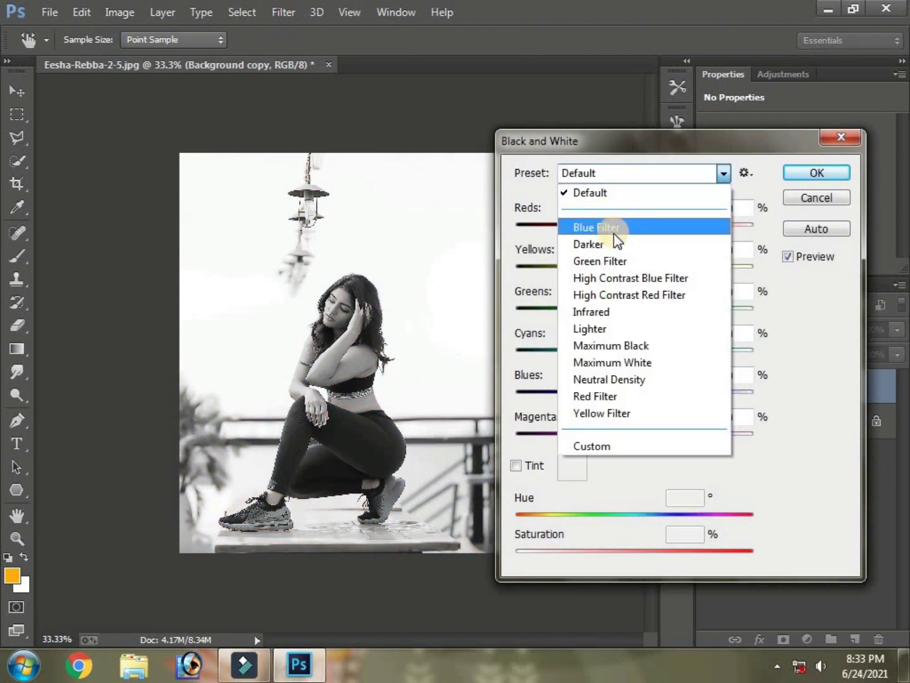
left_click(614, 233)
Brighten reds and strongly darken greens, cyans, blues and magentas
mouse_move(611, 224)
left_mouse_down()
mouse_move(630, 240)
mouse_move(588, 271)
left_mouse_up()
left_click_drag(611, 310, 488, 325)
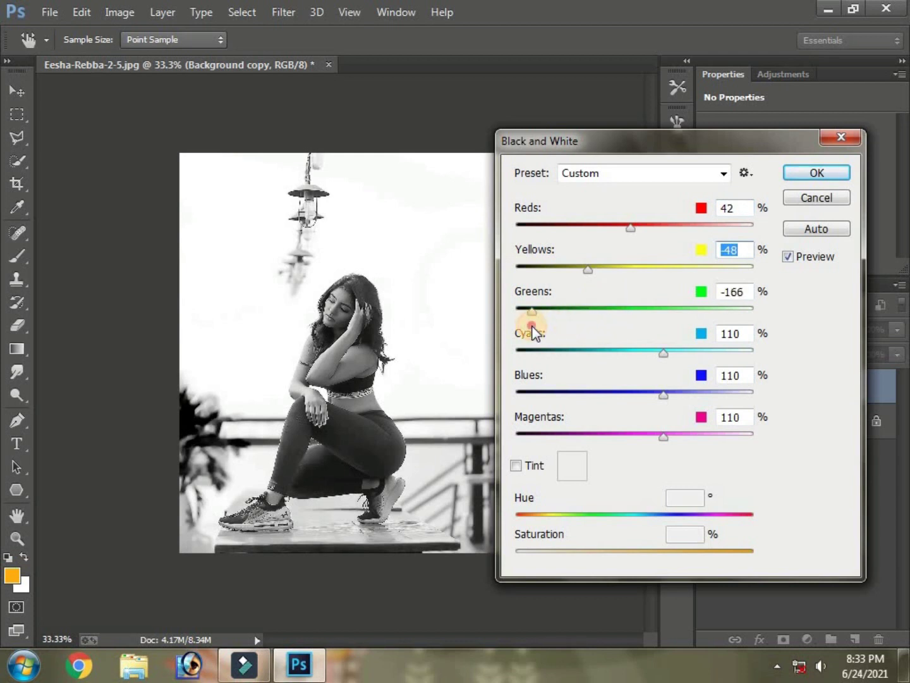
mouse_move(616, 358)
left_mouse_down()
mouse_move(627, 350)
mouse_move(483, 352)
left_mouse_up()
left_click_drag(569, 393, 497, 395)
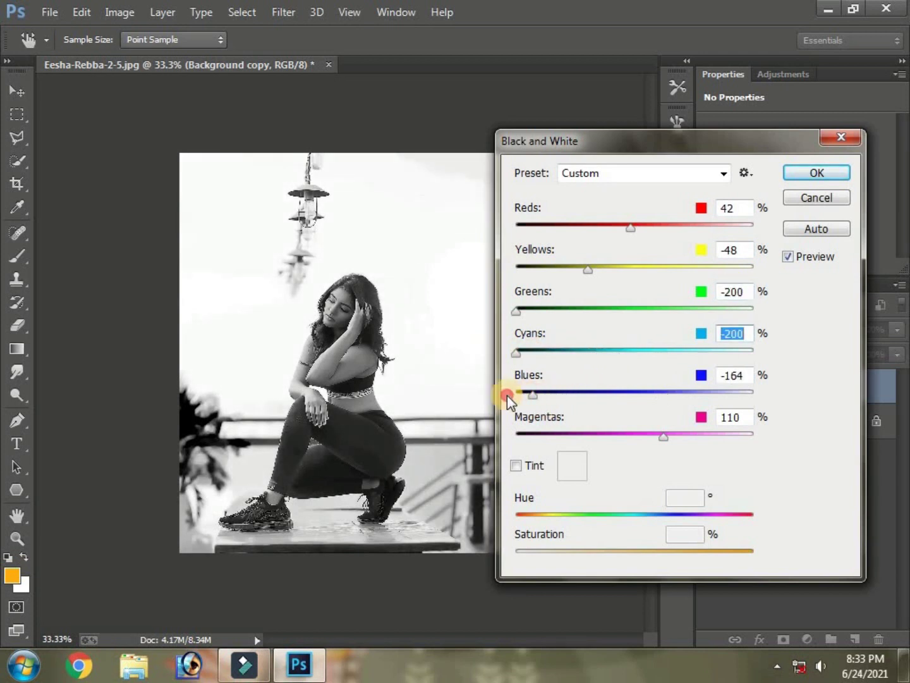
left_click_drag(625, 440, 503, 431)
Refine the sliders: brighter reds, lighter magentas and blues, cyans -16, yellows -90
mouse_move(632, 226)
left_mouse_down()
mouse_move(648, 240)
mouse_move(629, 250)
left_mouse_up()
left_click_drag(550, 437, 562, 437)
left_click_drag(558, 390, 586, 396)
mouse_move(553, 351)
left_mouse_down()
mouse_move(625, 370)
mouse_move(633, 363)
mouse_move(611, 391)
mouse_move(653, 398)
mouse_move(595, 399)
mouse_move(612, 397)
left_mouse_up()
mouse_move(599, 357)
left_mouse_down()
mouse_move(447, 365)
mouse_move(542, 375)
left_mouse_up()
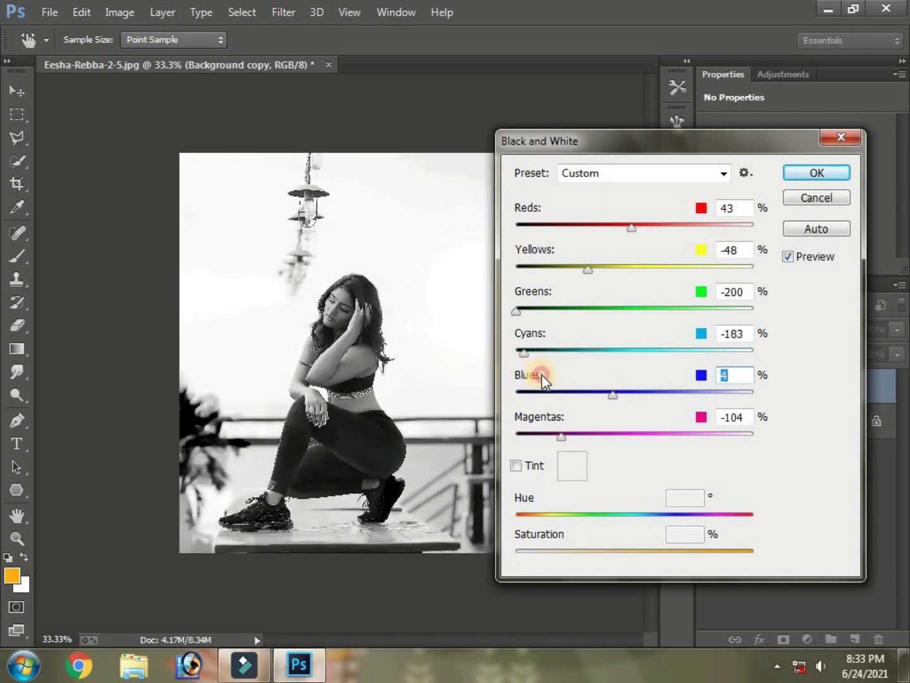
left_click_drag(593, 352, 603, 357)
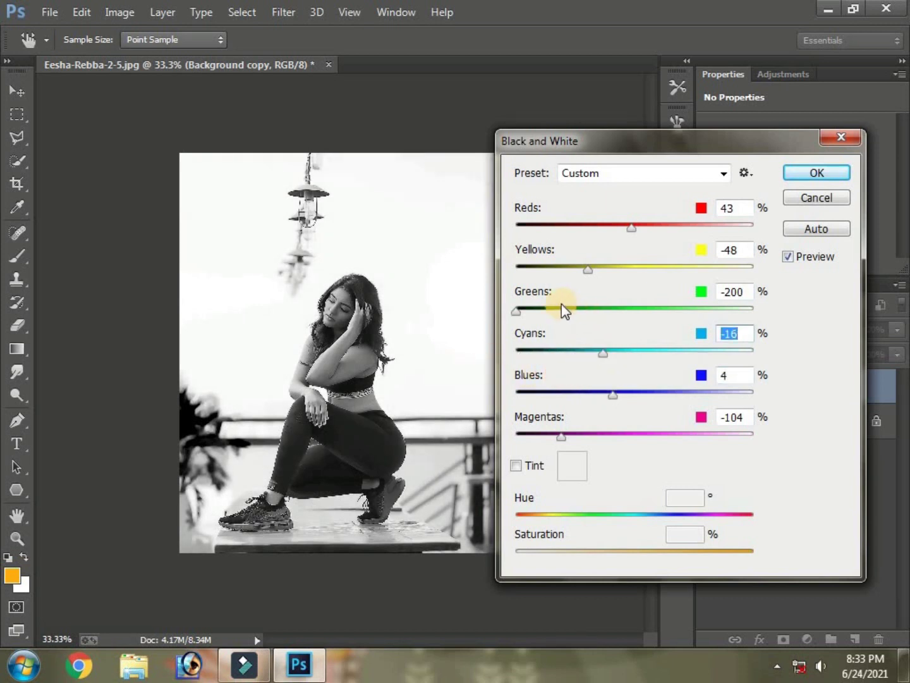
left_click(539, 307)
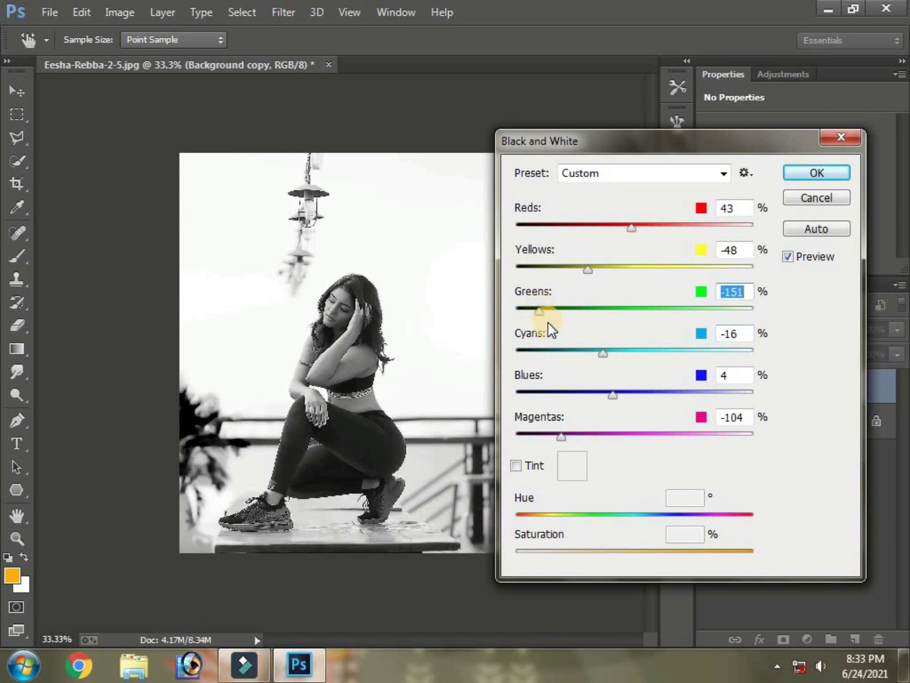
left_click_drag(632, 231, 634, 231)
left_click(571, 265)
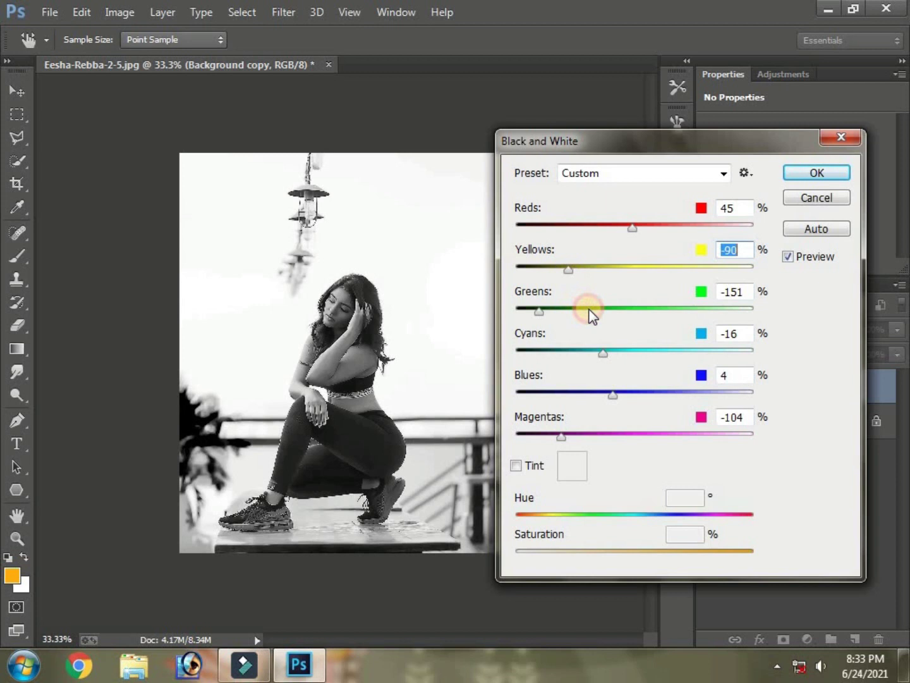
Apply the black-and-white conversion and zoom in and out to inspect it
left_click(802, 176)
key("b")
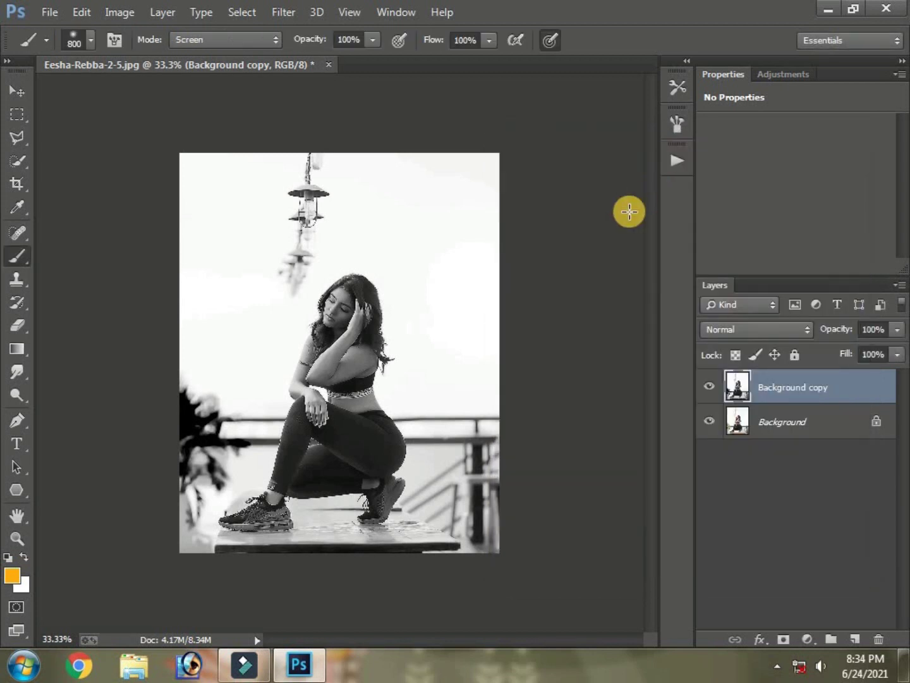
key("ctrl+plus")
key("ctrl+plus")
key("ctrl+minus")
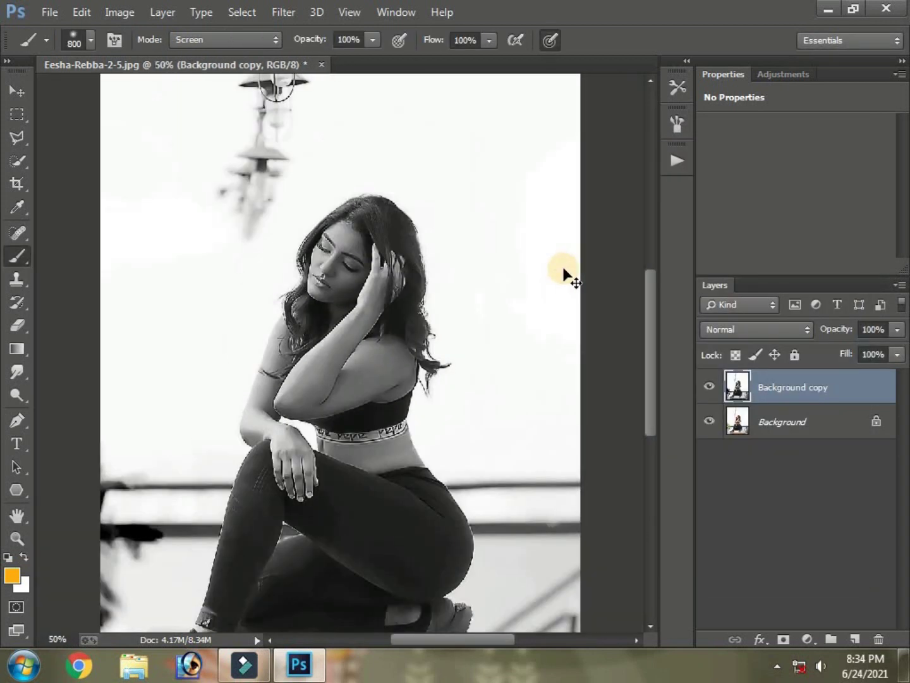
key("ctrl+minus")
key("ctrl+minus")
key("ctrl+plus")
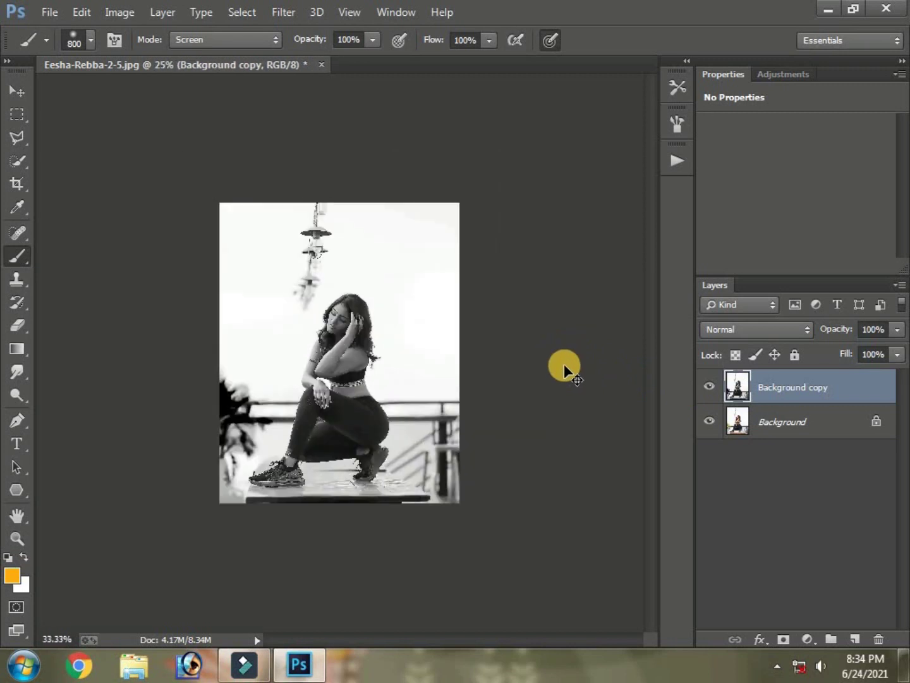
key("ctrl+plus")
key("ctrl+minus")
key("ctrl+minus")
key("ctrl+plus")
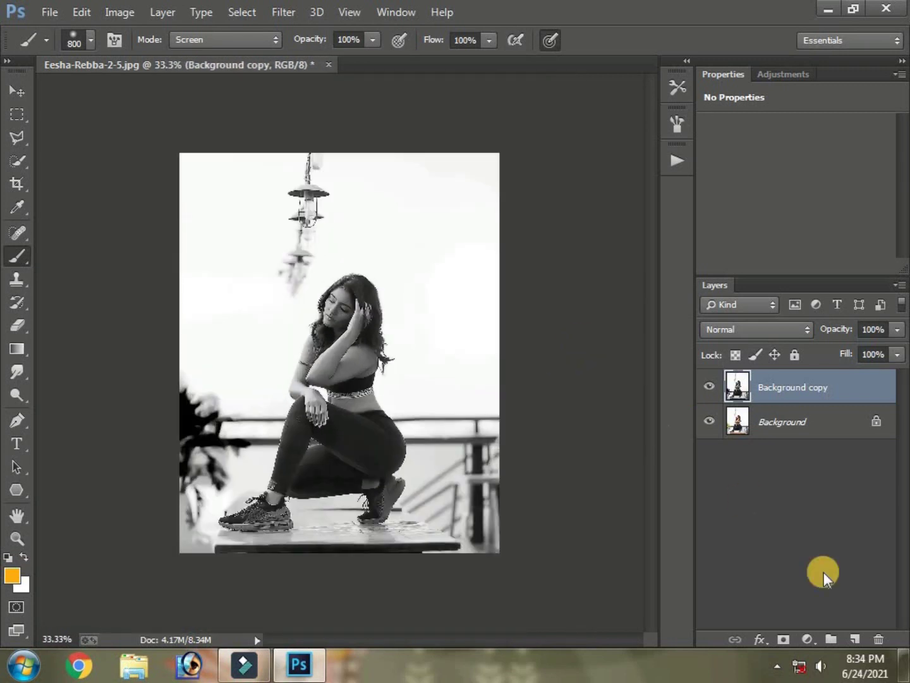
On a new layer, dab orange over the hair with a 1200 px soft brush, blended in Screen
left_click(854, 639)
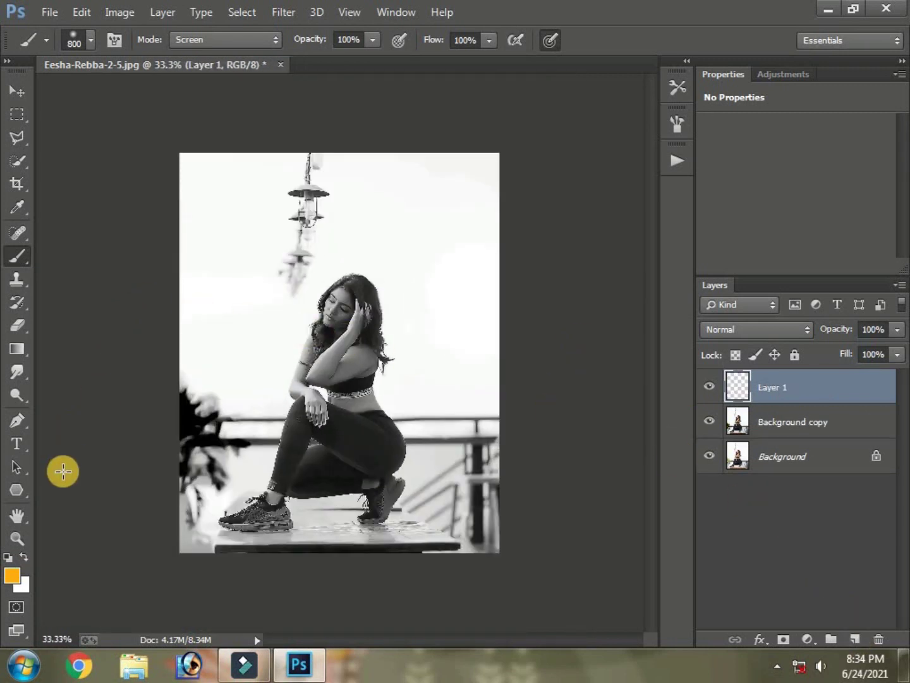
key("bracketright")
key("bracketright")
key("bracketright")
key("bracketright")
left_click(304, 338)
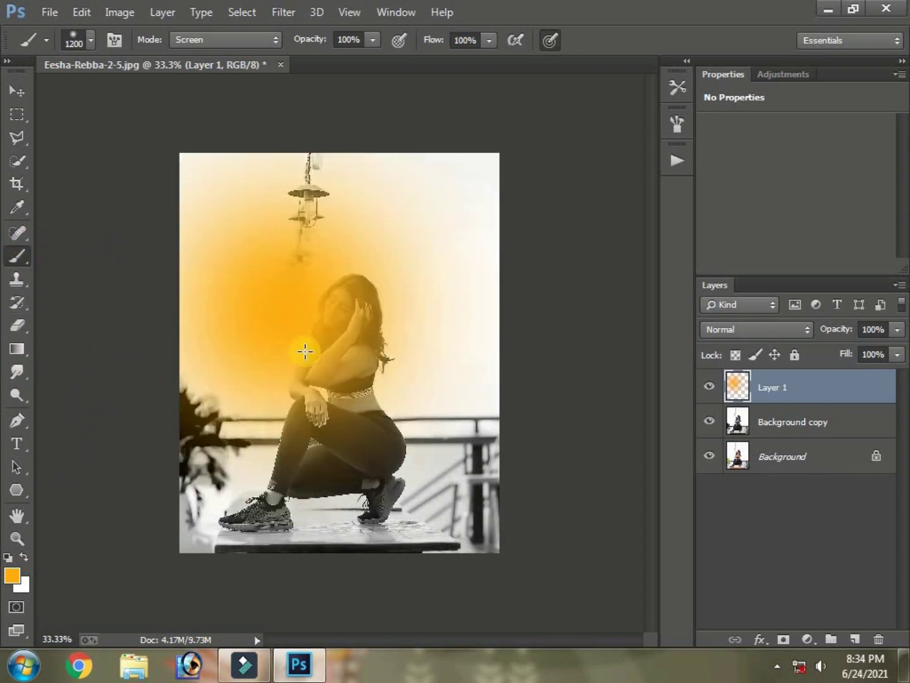
left_click(698, 324)
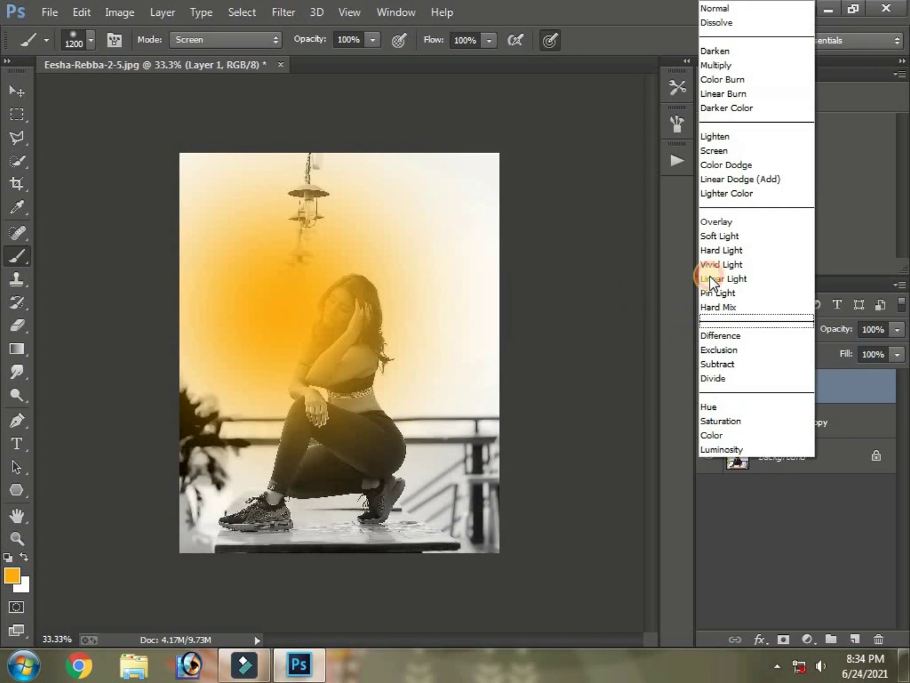
left_click(710, 149)
Try Lighten on the orange glow layer, then return it to Screen blending
left_click(711, 338)
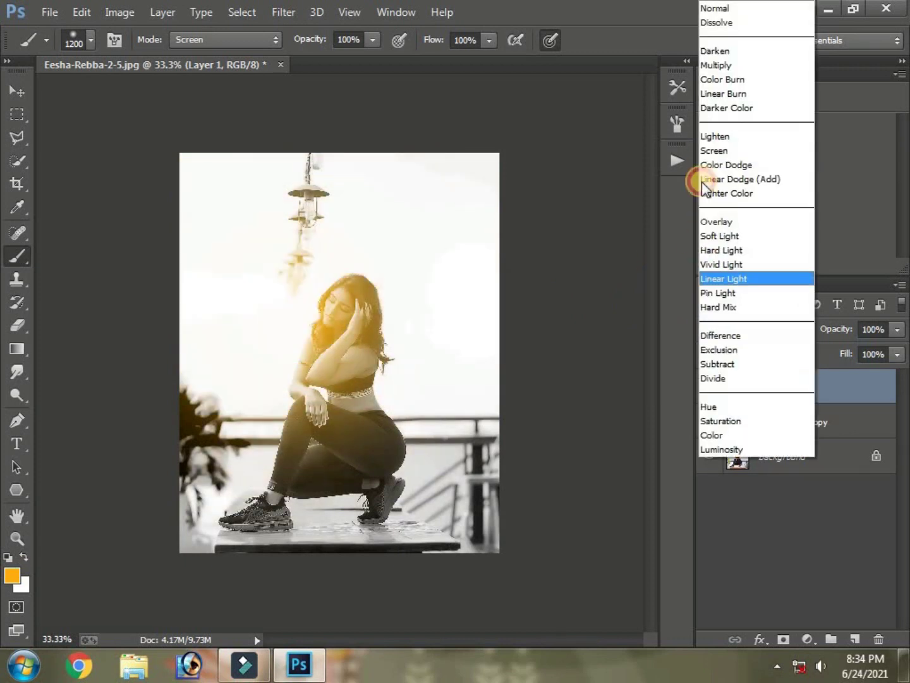
left_click(709, 137)
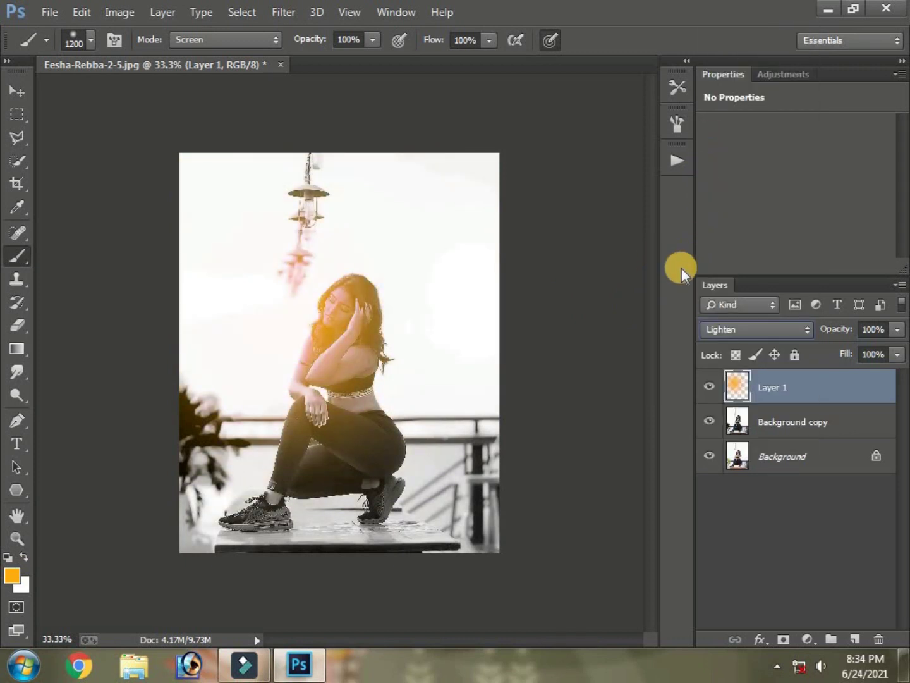
left_click(712, 330)
left_click(705, 149)
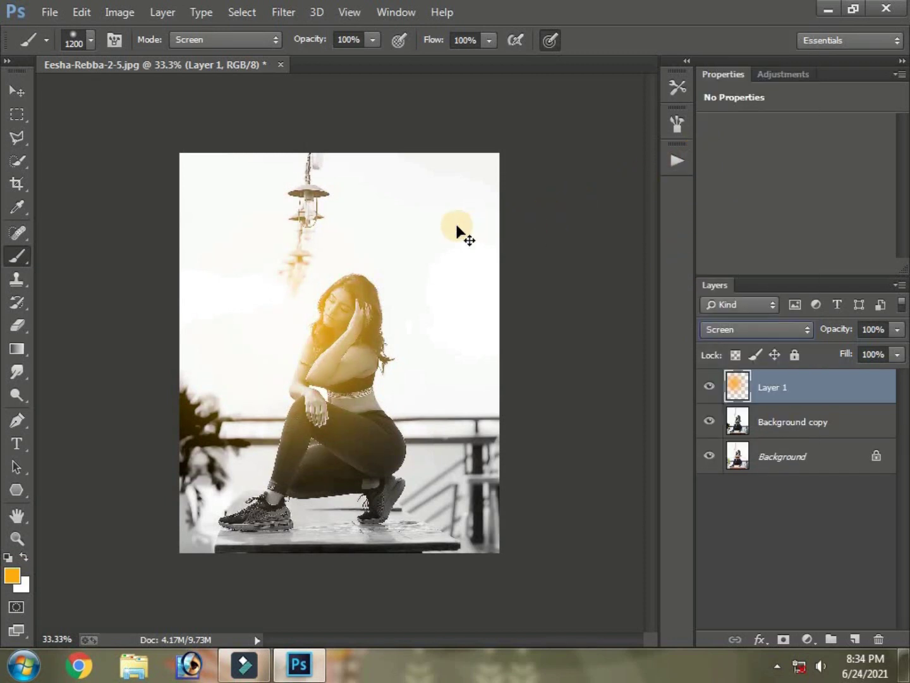
Scale the glow to 53% and move it up over her hair
key("ctrl+t")
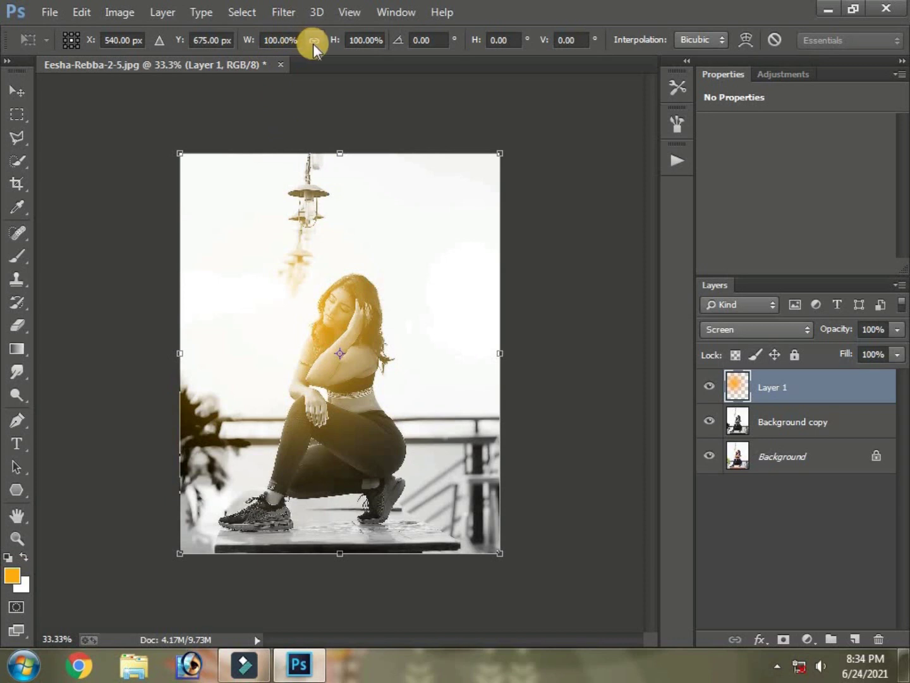
left_click_drag(331, 41, 287, 105)
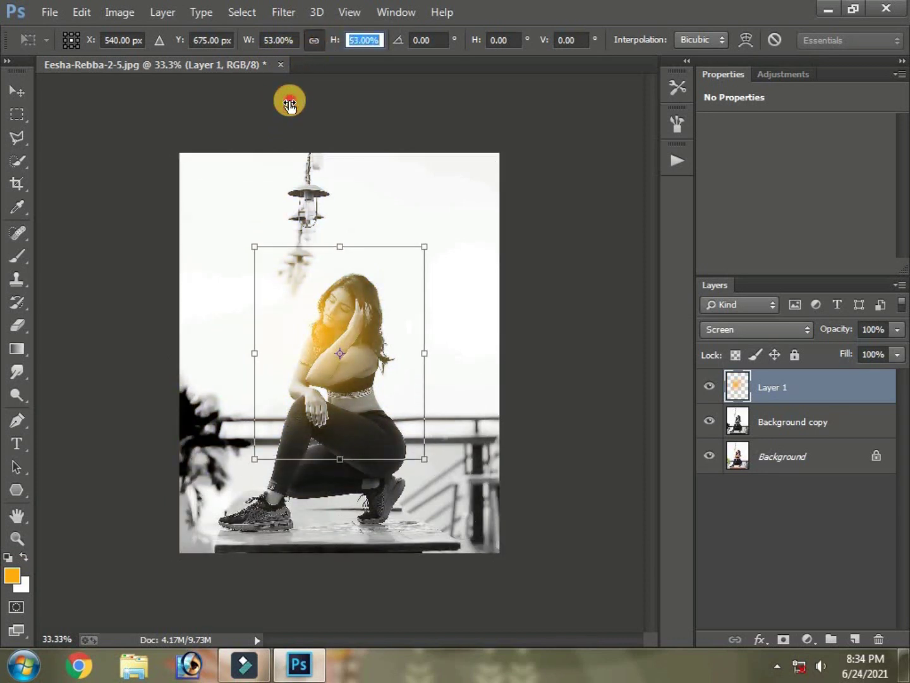
mouse_move(358, 318)
left_mouse_down()
mouse_move(346, 316)
mouse_move(351, 308)
left_mouse_up()
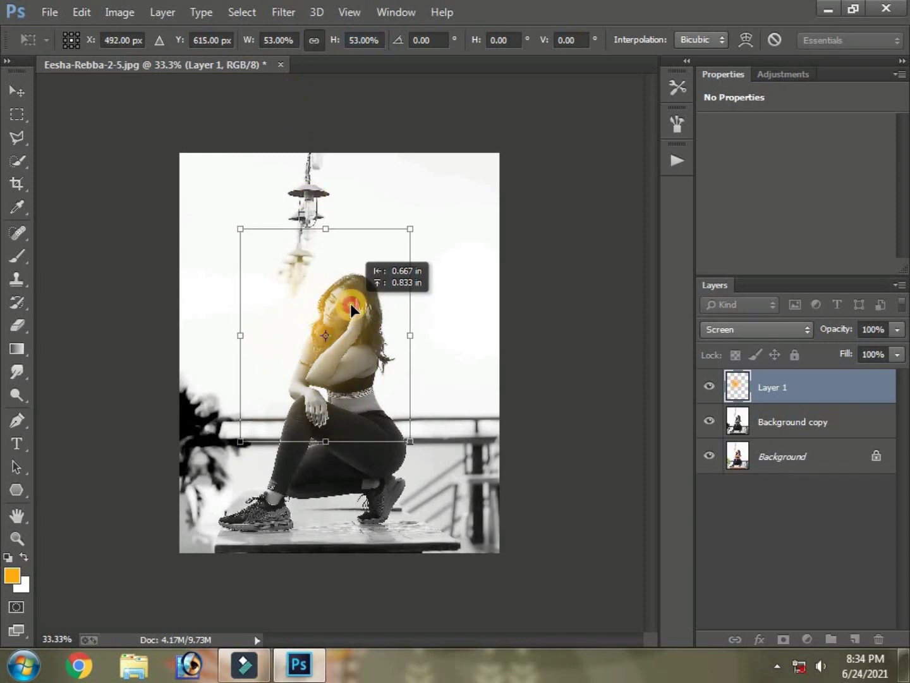
Commit the glow's new size and position, then zoom around to check it on her hair
key("Return")
key("b")
scroll(429, 276, "down", 1)
scroll(429, 276, "up", 2)
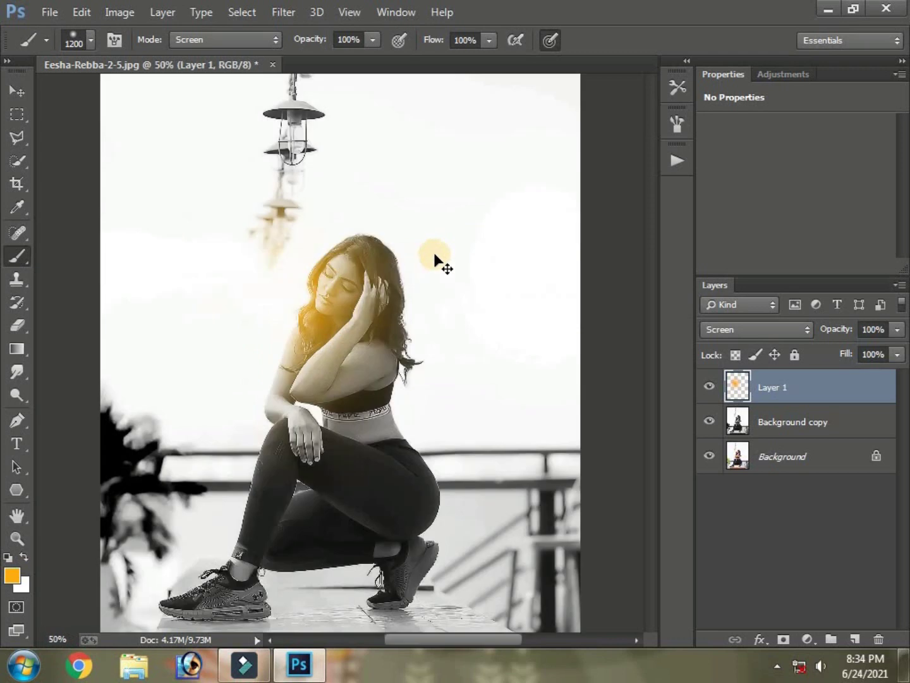
scroll(371, 237, "up", 1)
scroll(362, 280, "down", 2)
scroll(387, 296, "up", 1)
scroll(354, 329, "down", 2)
scroll(234, 351, "up", 1)
scroll(427, 310, "down", 1)
scroll(521, 303, "up", 1)
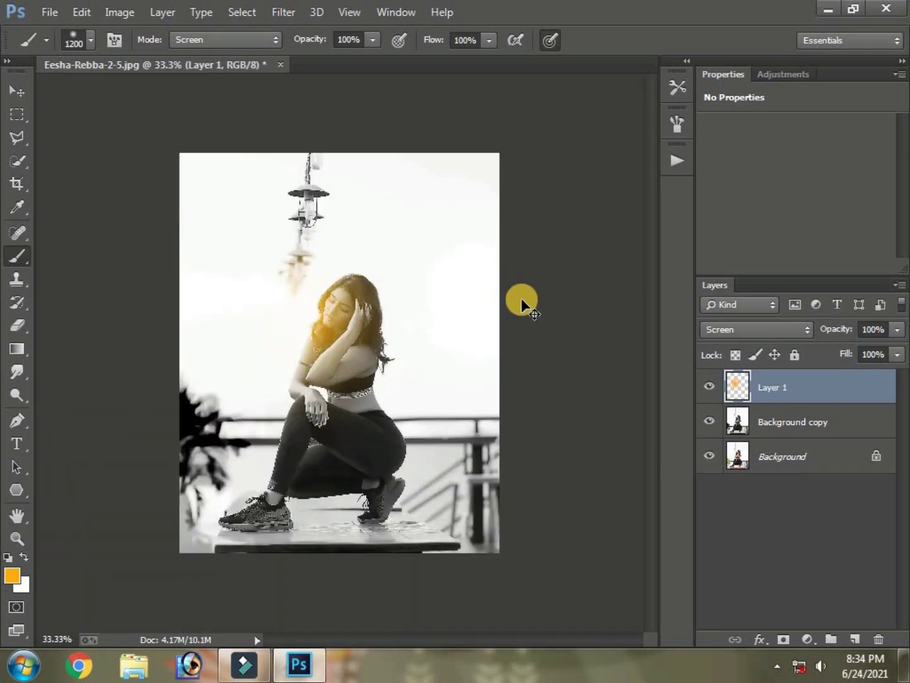
scroll(521, 299, "up", 1)
scroll(522, 299, "down", 2)
scroll(521, 299, "up", 1)
scroll(520, 298, "up", 1)
scroll(520, 298, "down", 1)
Merge the glow layer down into Background copy with Ctrl+E and review the result
key("ctrl+t")
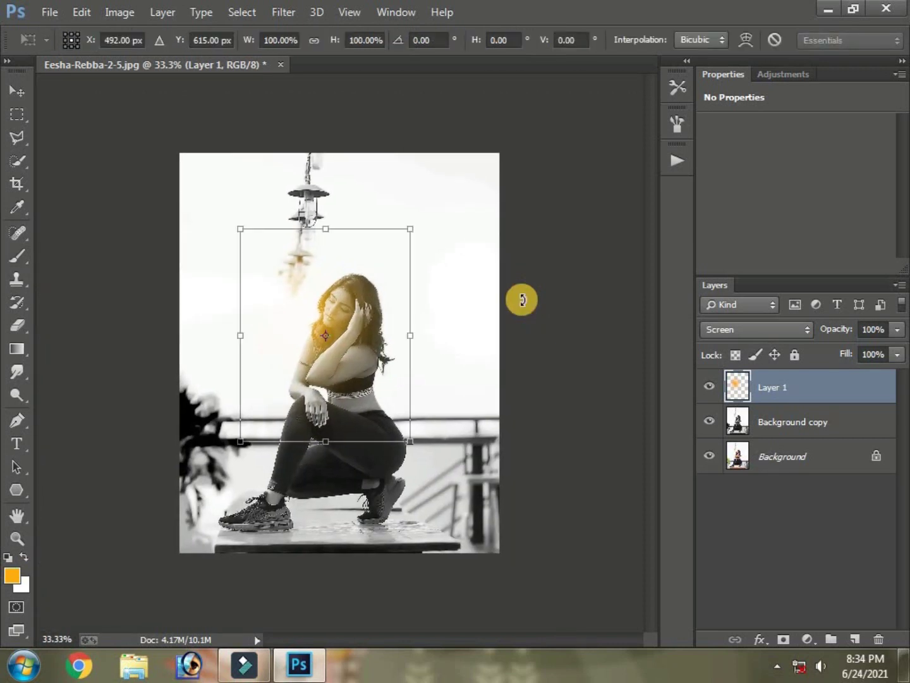
key("Escape")
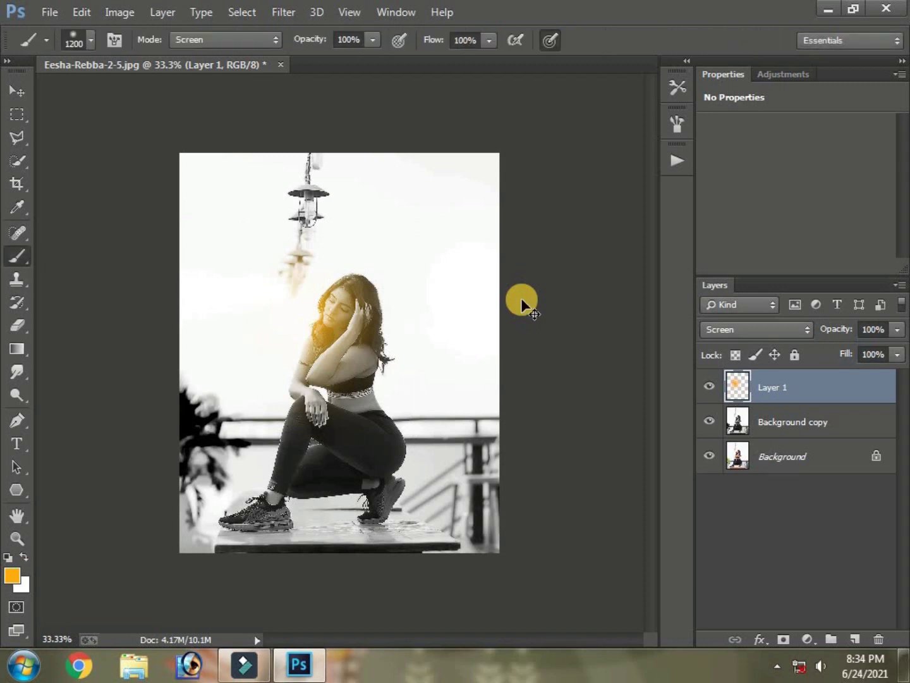
key("ctrl+e")
key("ctrl+plus")
key("ctrl+plus")
key("ctrl+minus")
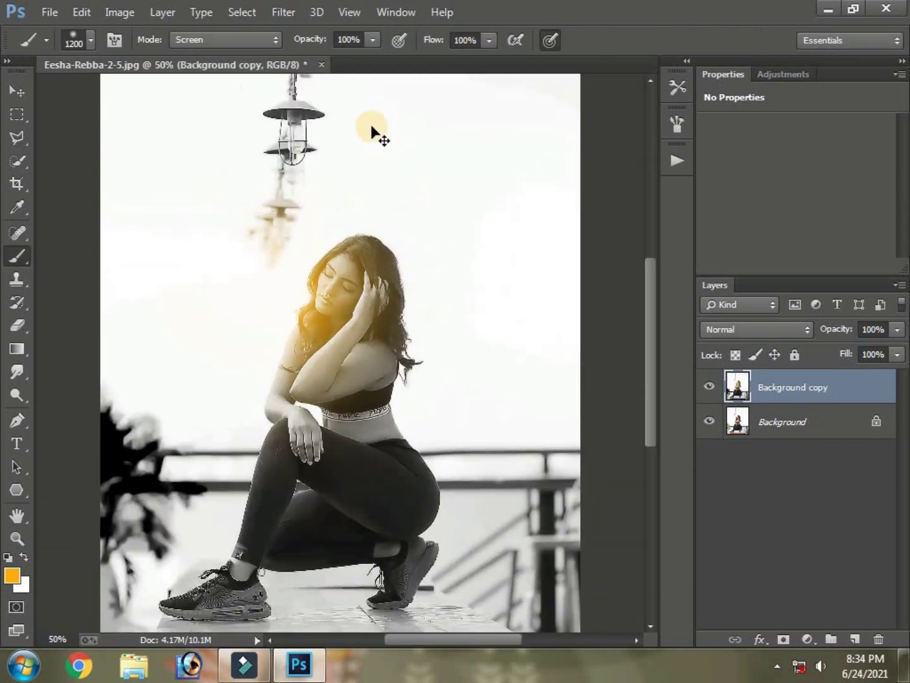
key("ctrl+minus")
In the Camera Raw Filter, drag a graduated filter from the bottom edge up to her knee
left_click(286, 13)
left_click(311, 115)
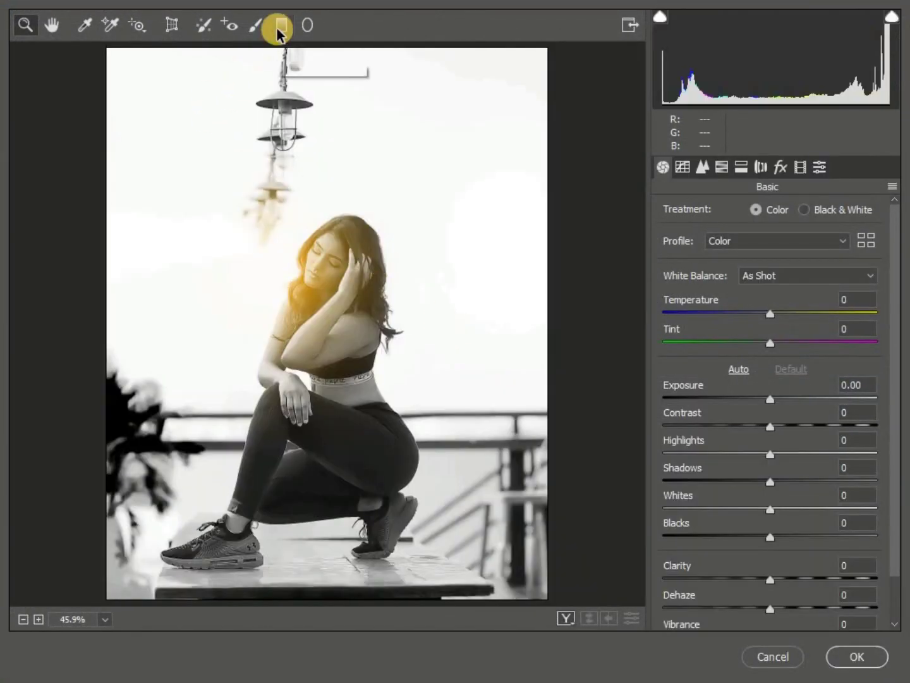
left_click(281, 27)
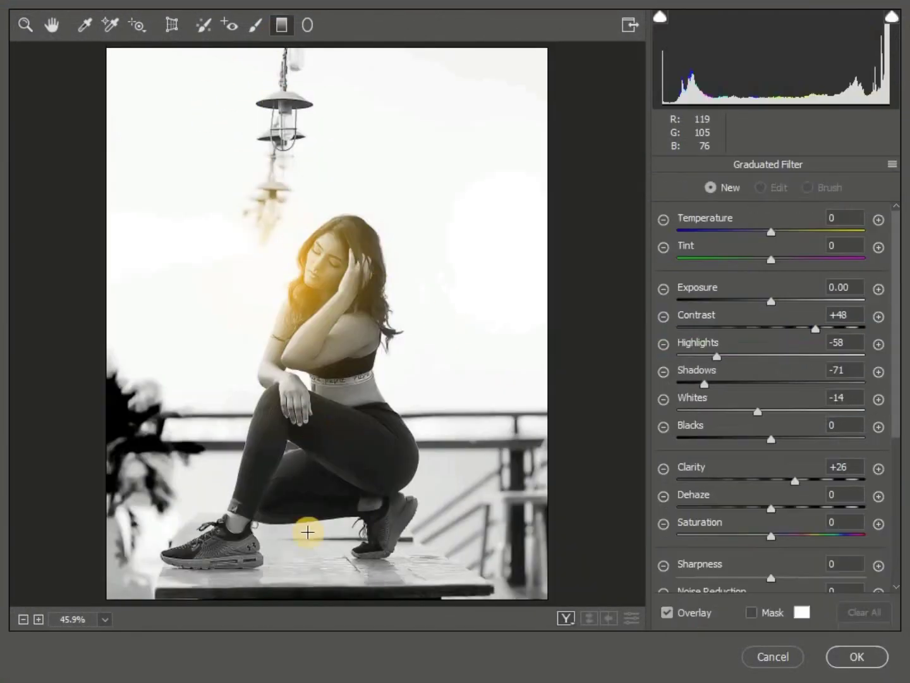
left_click_drag(310, 603, 315, 497)
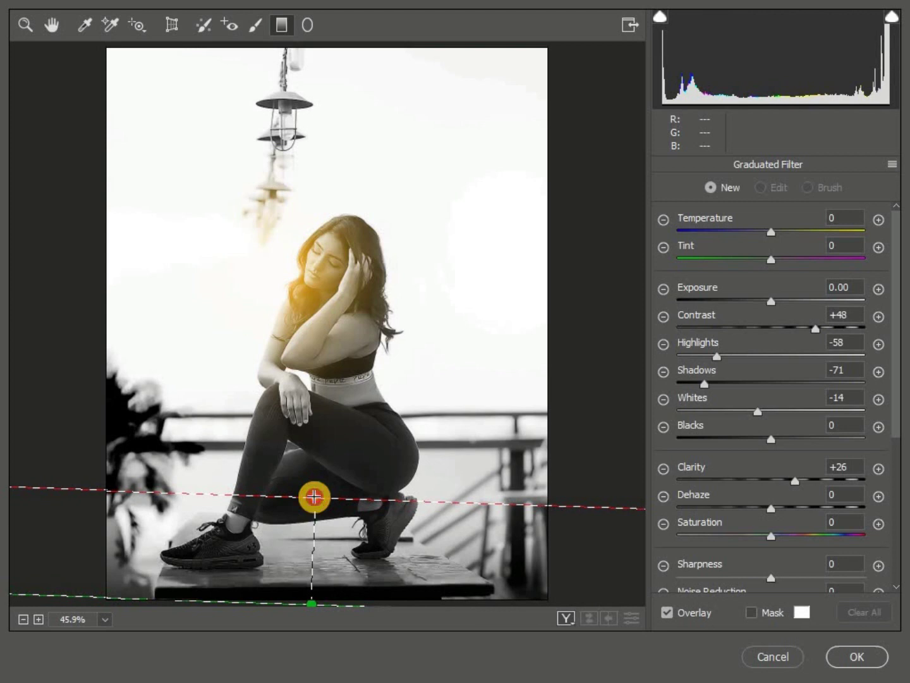
left_click_drag(315, 497, 314, 475)
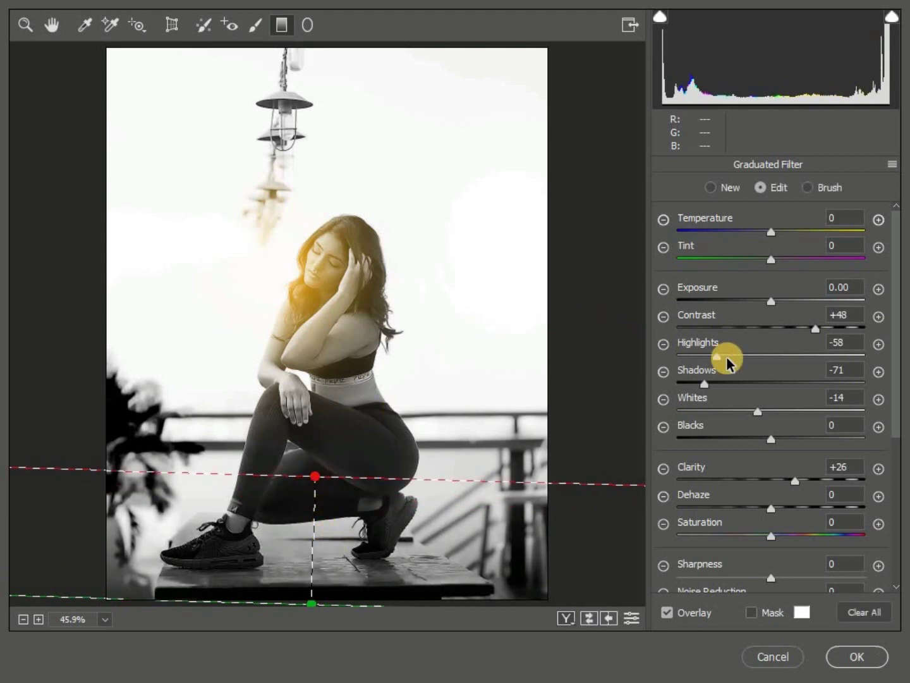
Raise the Basic panel Contrast to +27
left_click(24, 28)
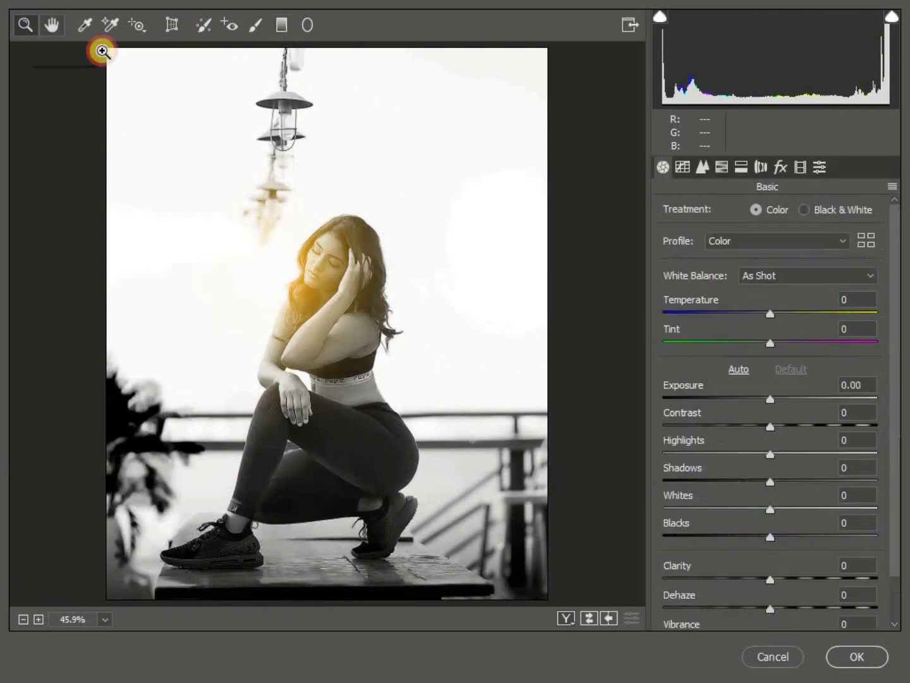
scroll(752, 334, "down", 2)
scroll(787, 379, "down", 1)
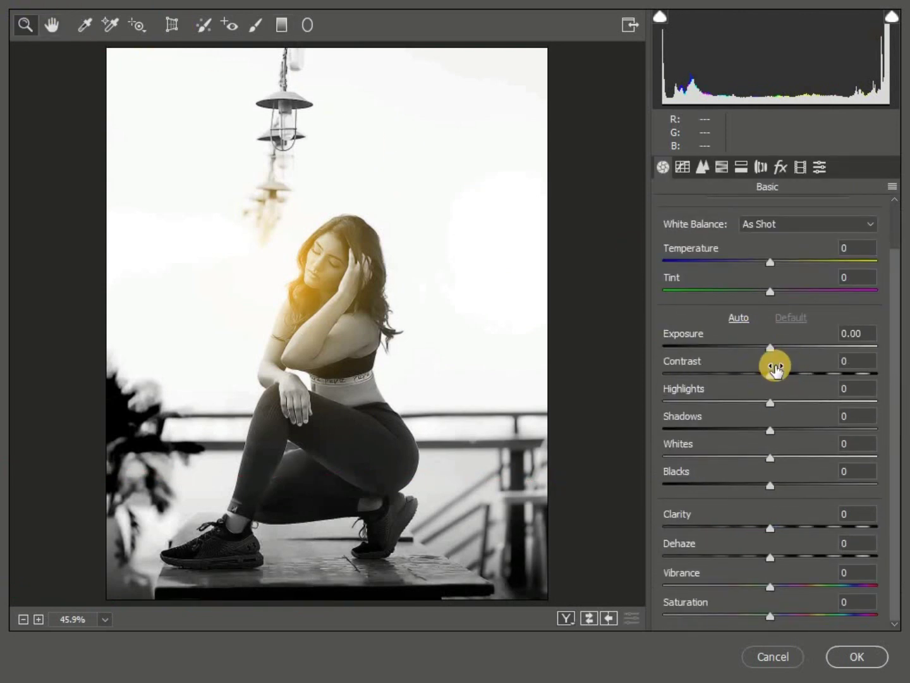
left_click_drag(786, 373, 799, 383)
scroll(742, 260, "up", 1)
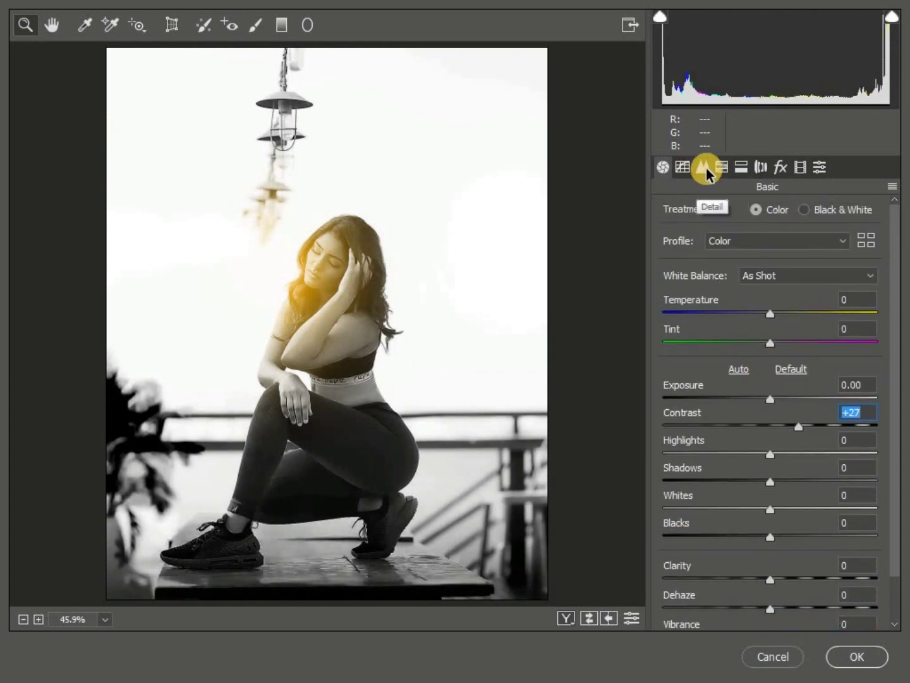
Widen the Detail sharpening radius to 1.8 with amount 34
left_click(702, 167)
left_click_drag(716, 269, 760, 276)
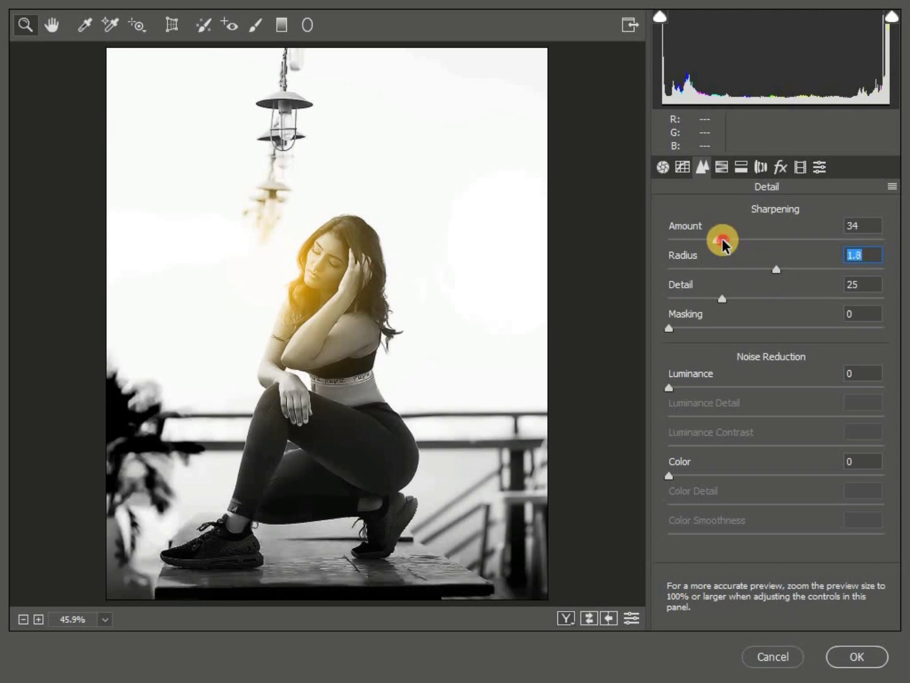
left_click(721, 167)
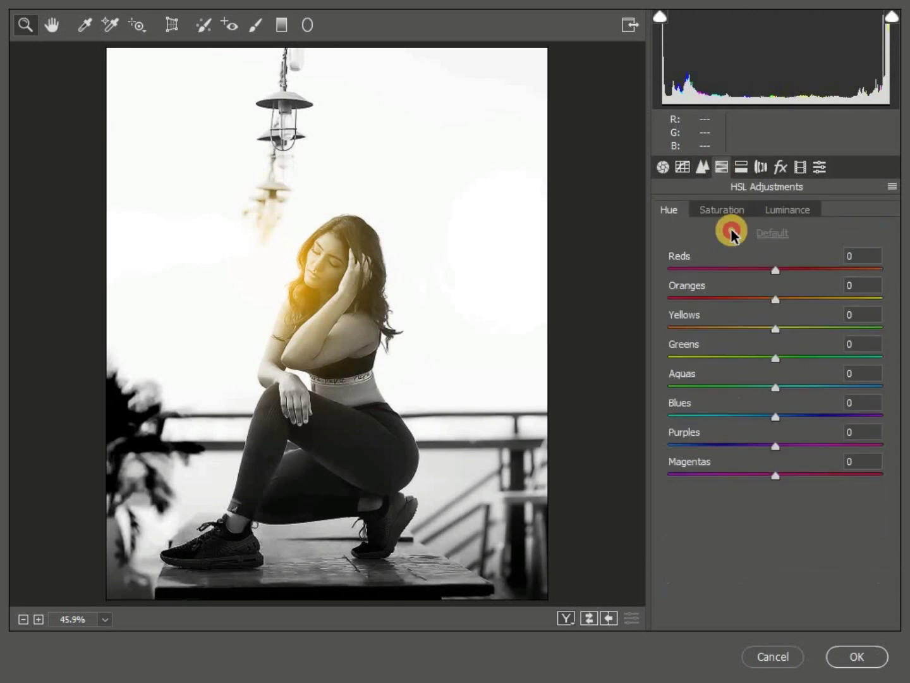
Split-tone highlights 57/15 and teal shadows 174/15, then add grain 10 and a soft -11 vignette
left_click(741, 167)
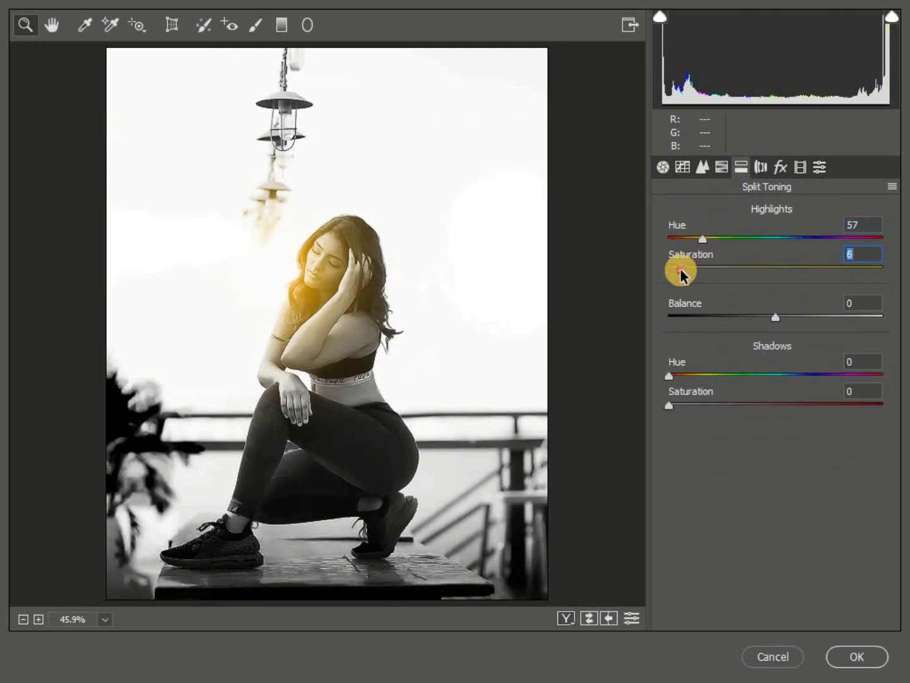
left_click_drag(670, 376, 772, 375)
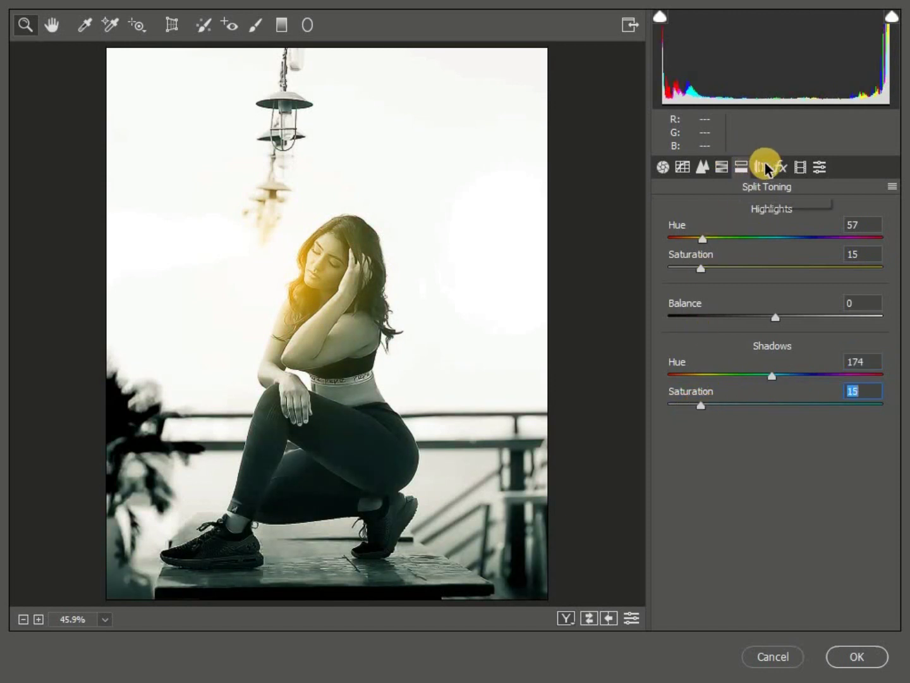
left_click(781, 167)
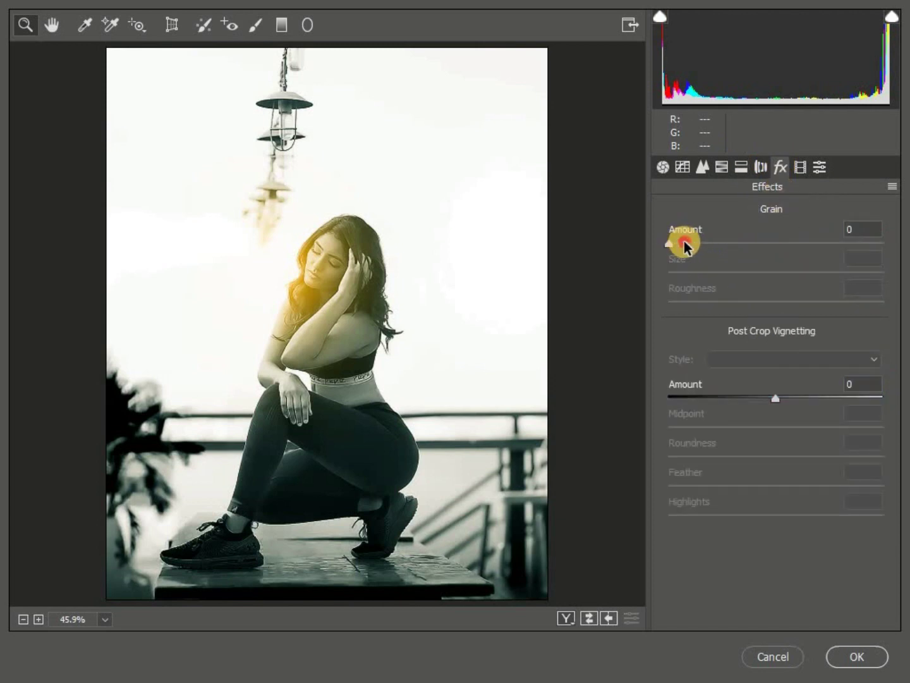
left_click_drag(685, 246, 690, 244)
left_click(764, 397)
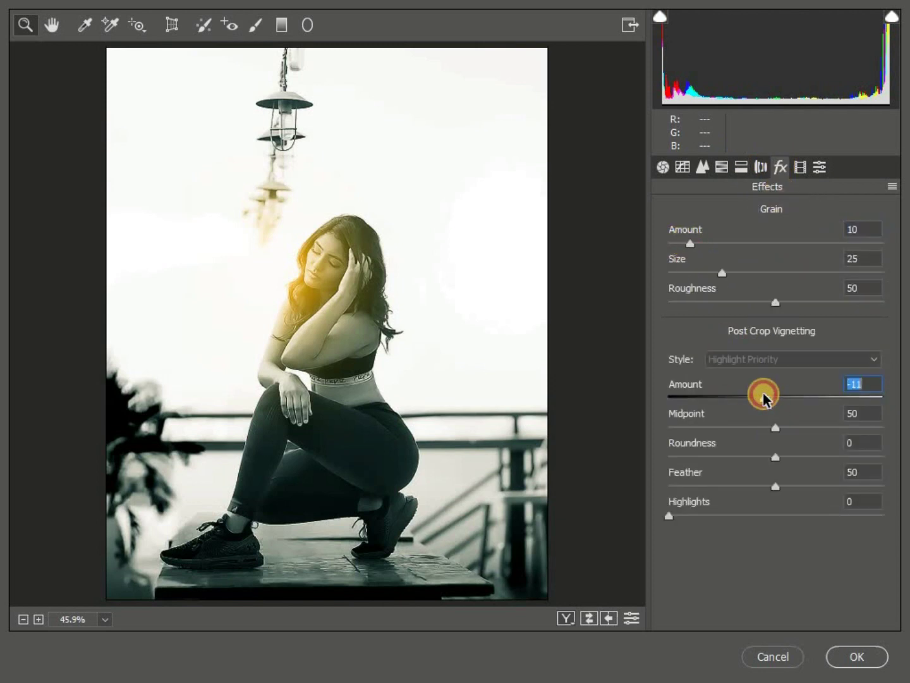
left_click_drag(748, 428, 604, 429)
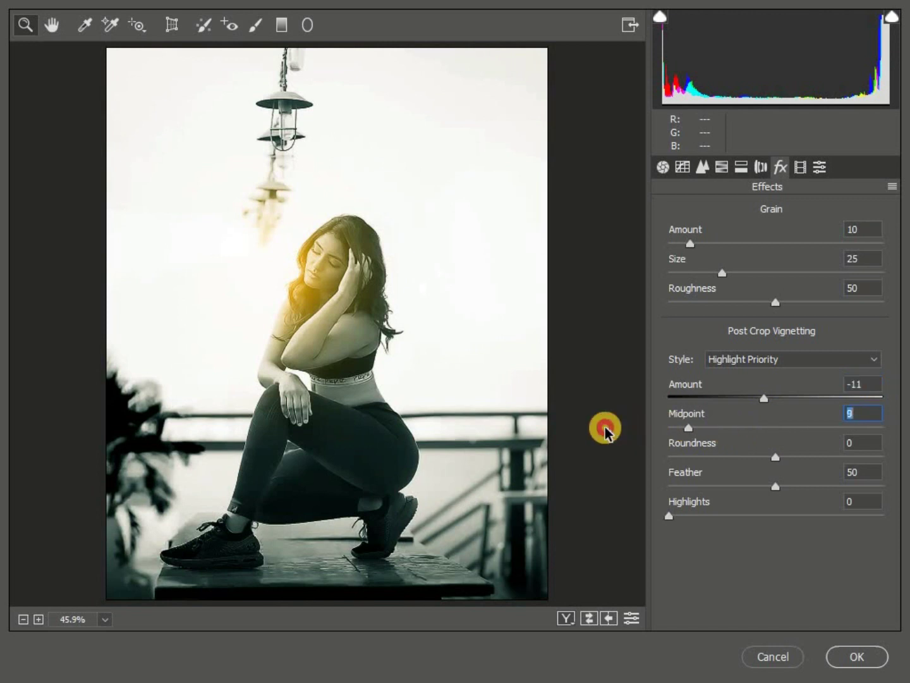
left_click_drag(858, 495, 893, 497)
Apply the Camera Raw edits, then hide and reshow the Background copy to compare against the original
left_click(855, 653)
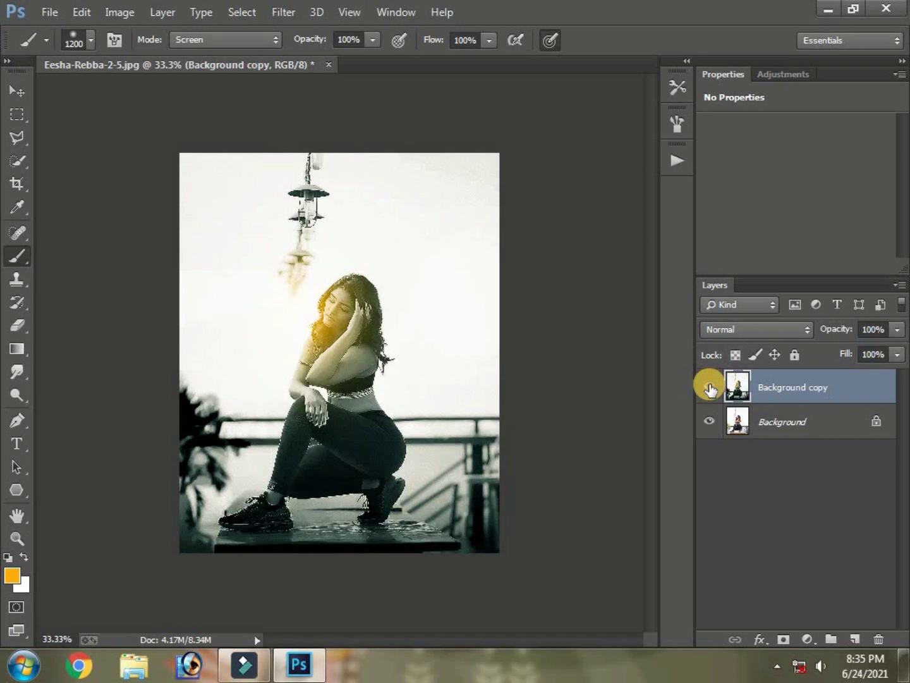
left_click(709, 388)
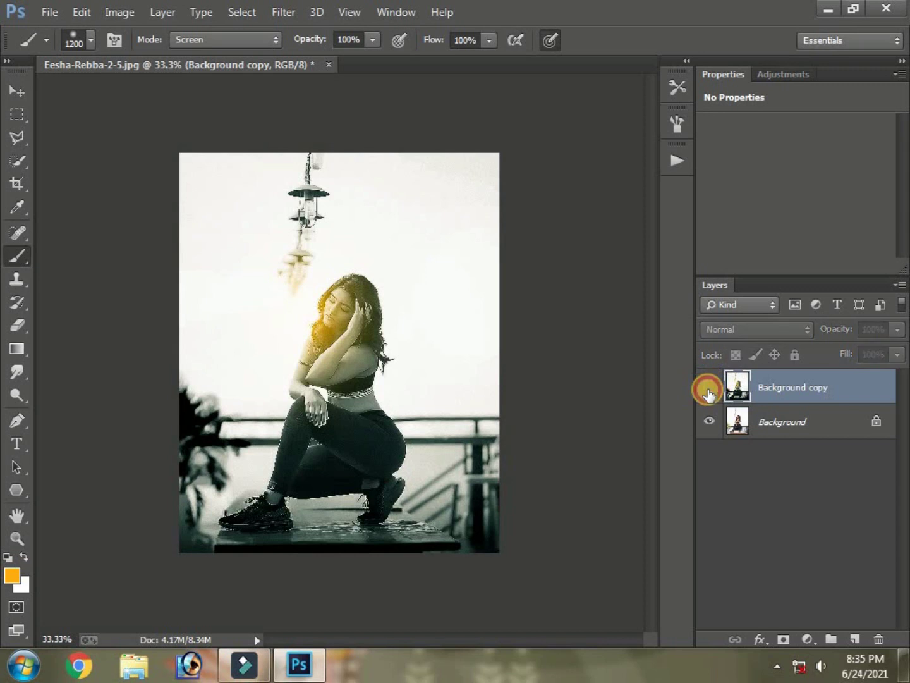
left_click(708, 388)
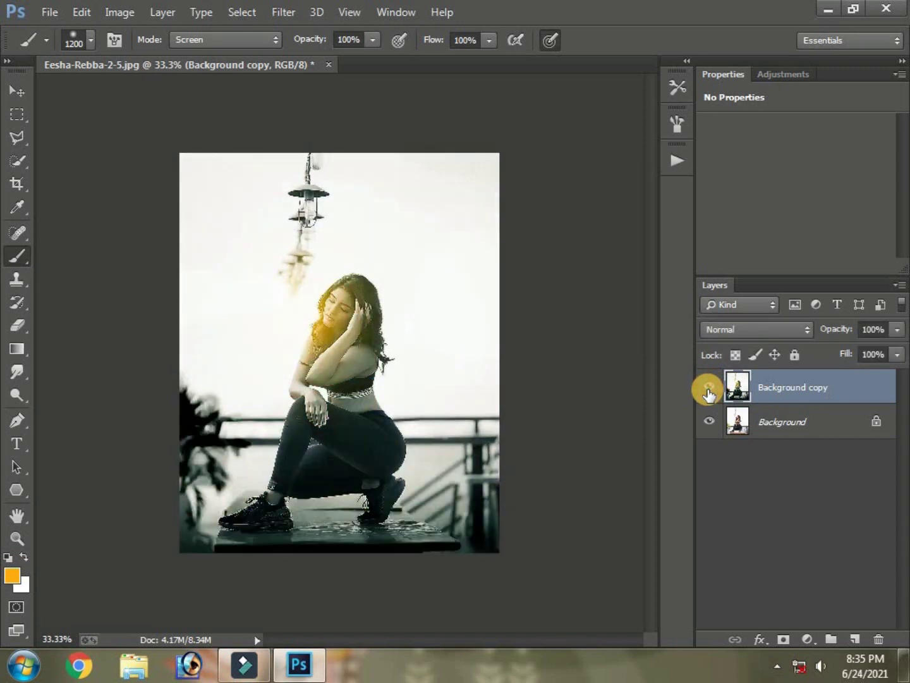